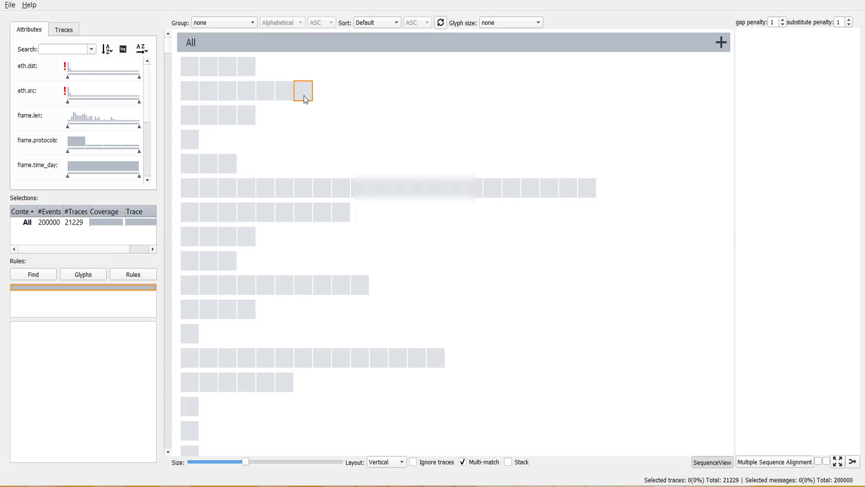
Step: Enlarge the event glyphs in the sequence view with the Size slider
{"action": "mouse_move", "coordinate": [304, 96]}
{"action": "left_click_drag", "start_coordinate": [483, 123], "coordinate": [485, 218]}
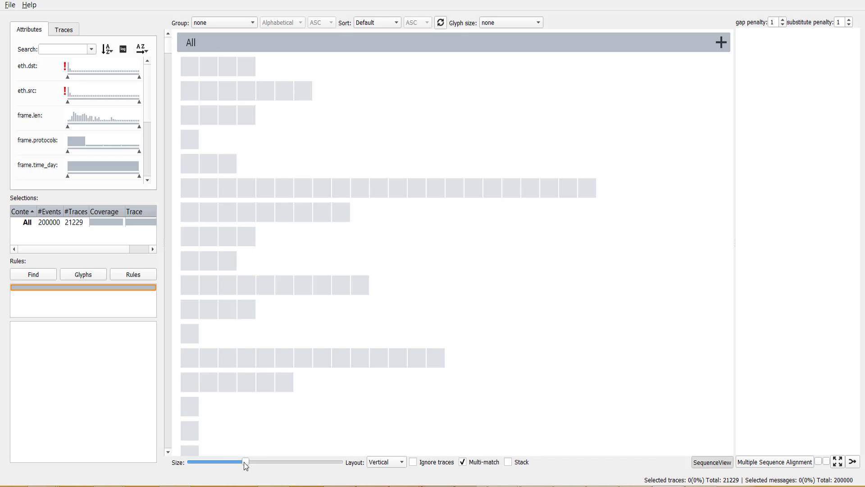
{"action": "mouse_move", "coordinate": [245, 462]}
{"action": "left_mouse_down"}
{"action": "mouse_move", "coordinate": [223, 461]}
{"action": "mouse_move", "coordinate": [236, 463]}
{"action": "left_mouse_up"}
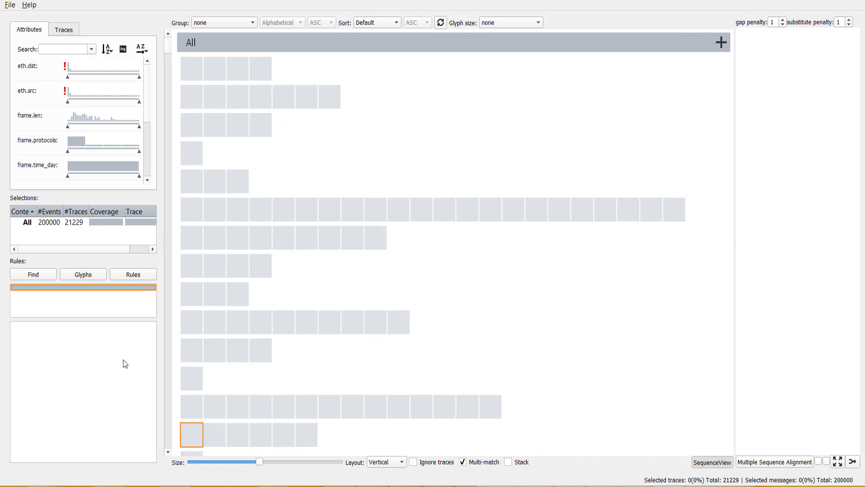
Step: Start a new rule with a WildCard input matching sip.Method == INVITE, mode For all
{"action": "left_click", "coordinate": [127, 273]}
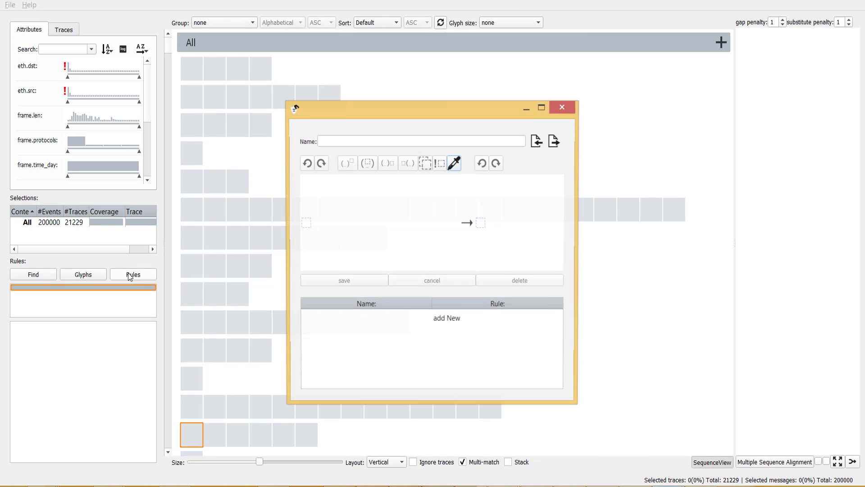
{"action": "left_click", "coordinate": [306, 224]}
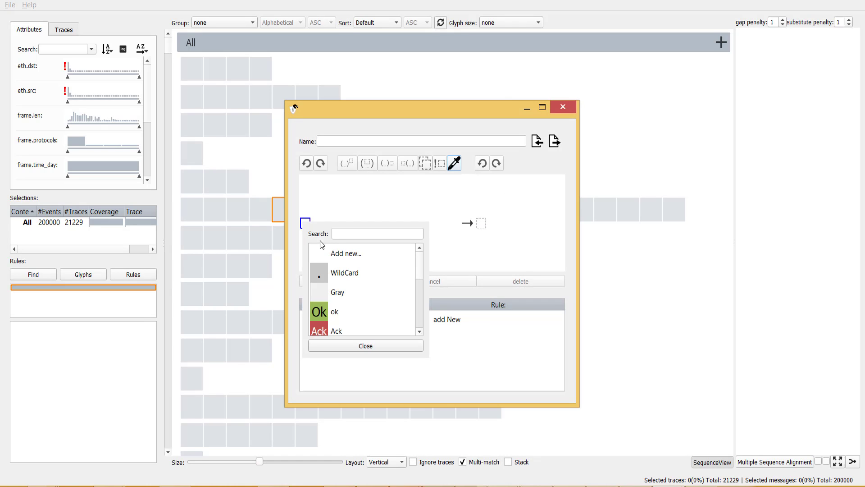
{"action": "left_click", "coordinate": [321, 271]}
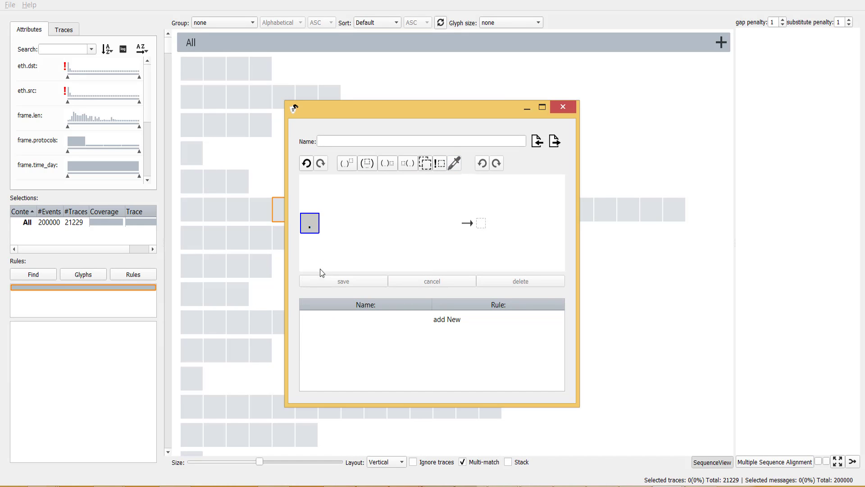
{"action": "double_click", "coordinate": [314, 224]}
{"action": "type", "text": "sip."}
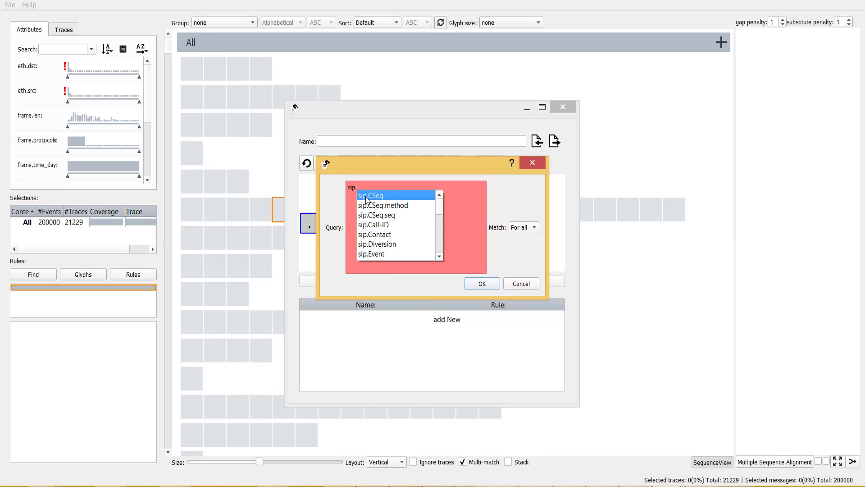
{"action": "type", "text": "M"}
{"action": "left_click", "coordinate": [366, 197]}
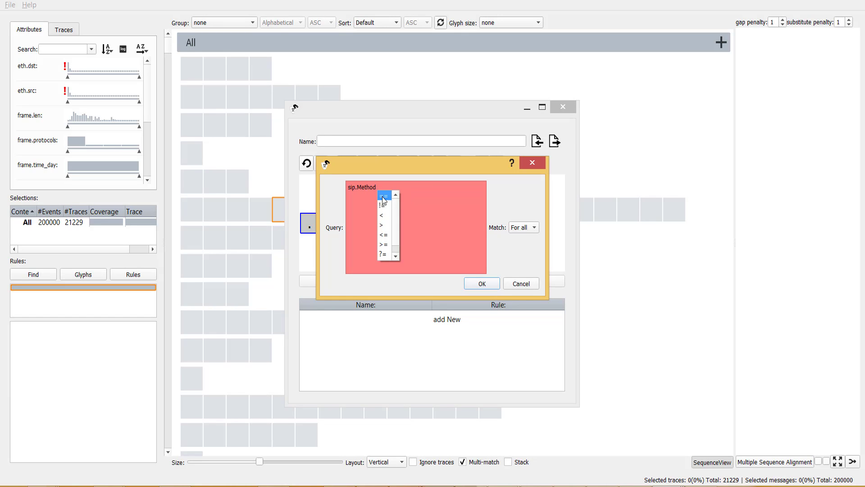
{"action": "left_click", "coordinate": [383, 199]}
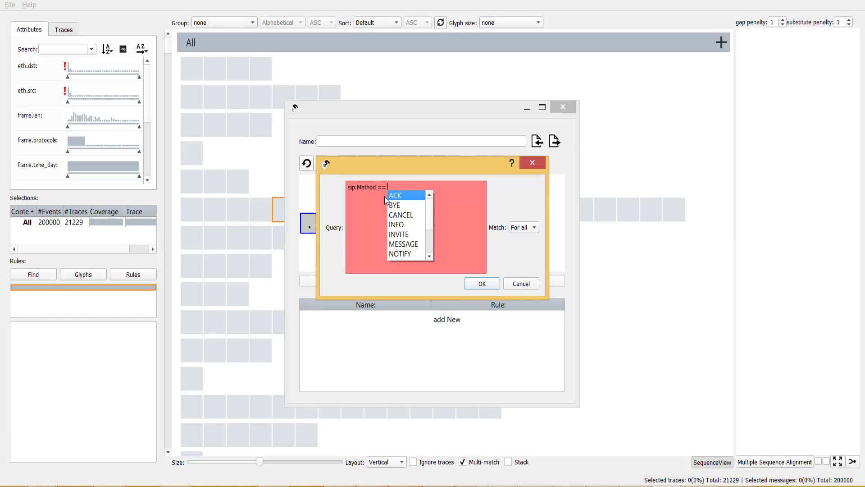
{"action": "left_click", "coordinate": [401, 234]}
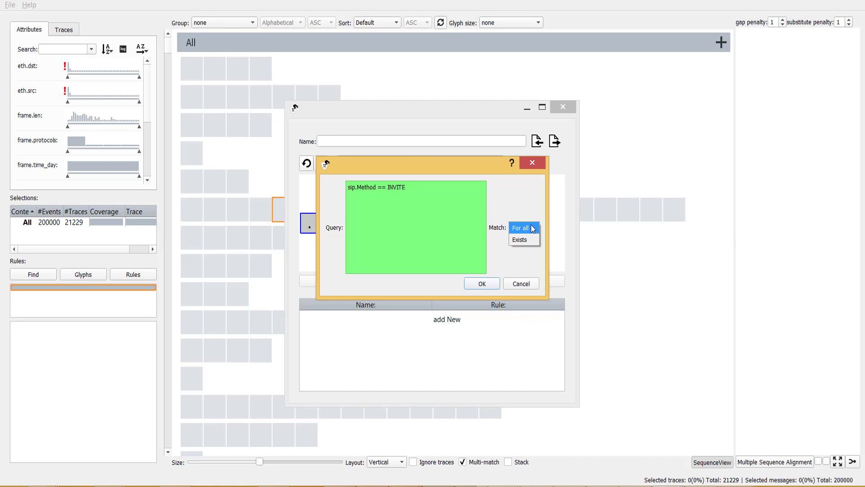
{"action": "left_click", "coordinate": [533, 228]}
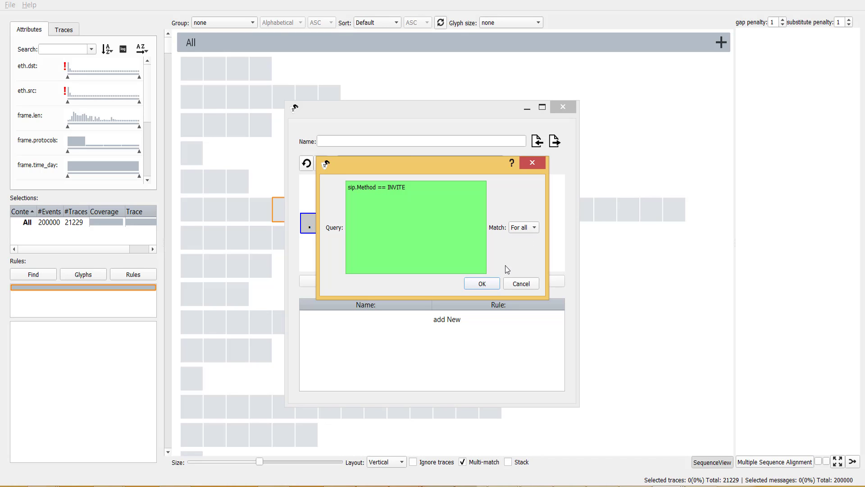
{"action": "left_click", "coordinate": [481, 284]}
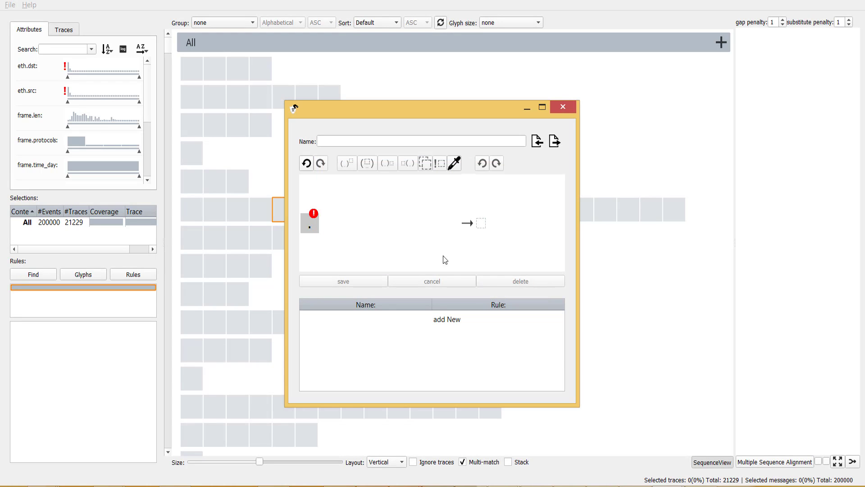
Step: Create a blue 'Inv' glyph labelled Invite as output and save the rule as Invite
{"action": "left_click", "coordinate": [481, 227]}
{"action": "left_click", "coordinate": [494, 251]}
{"action": "type", "text": "I"}
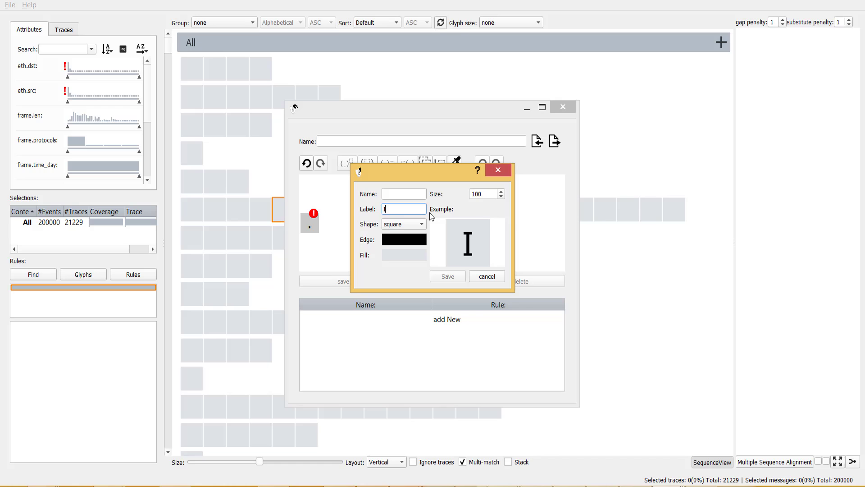
{"action": "type", "text": "nv"}
{"action": "left_click", "coordinate": [401, 194]}
{"action": "type", "text": "Invite"}
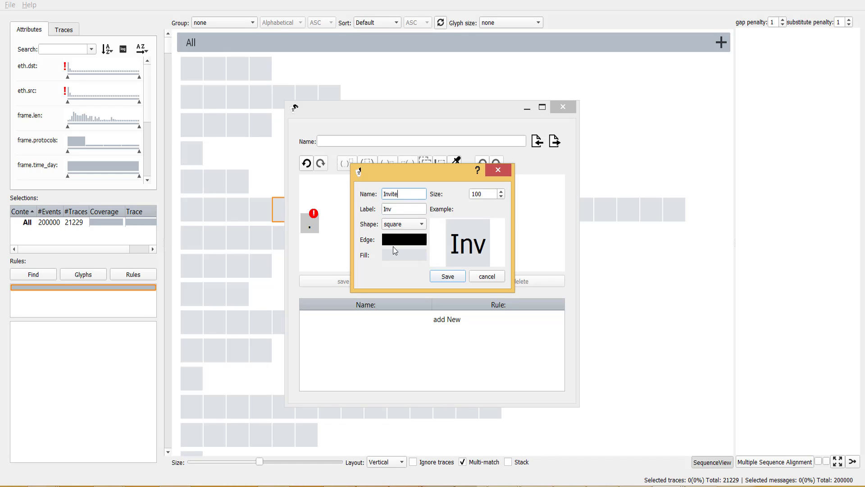
{"action": "left_click", "coordinate": [391, 254]}
{"action": "left_click", "coordinate": [347, 291]}
{"action": "left_click", "coordinate": [491, 325]}
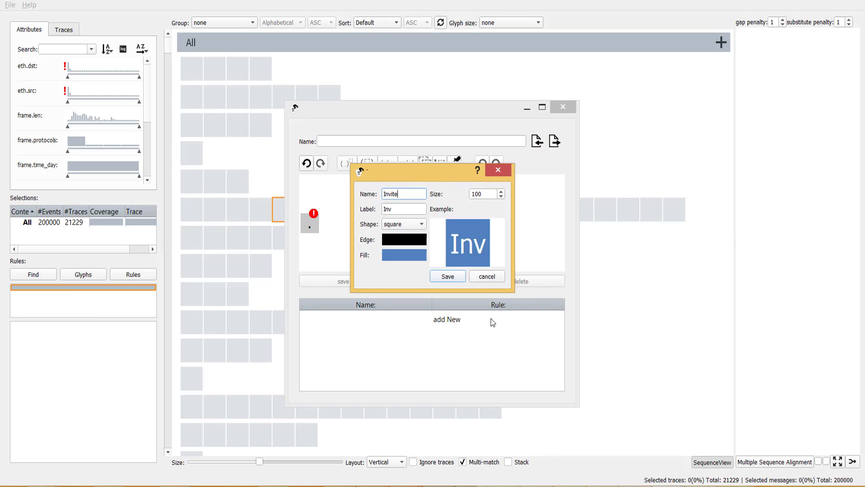
{"action": "left_click", "coordinate": [447, 276]}
{"action": "left_click", "coordinate": [364, 141]}
{"action": "type", "text": "Invite"}
{"action": "left_click", "coordinate": [348, 283]}
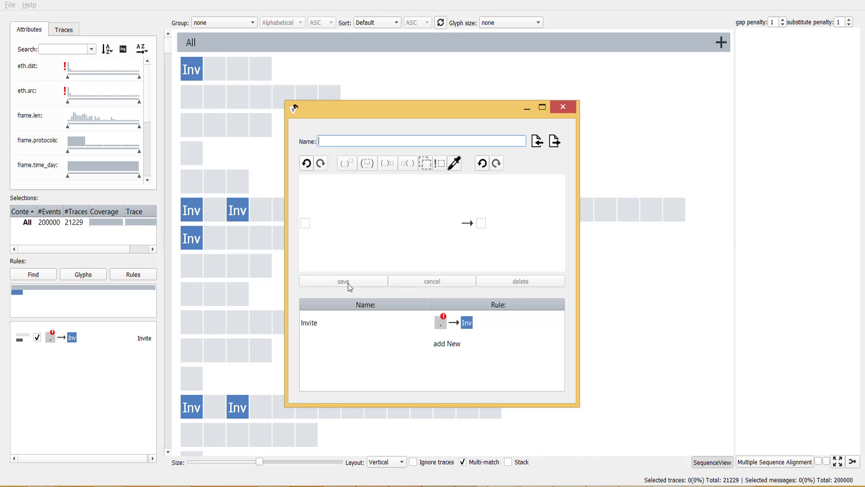
Step: Give a new rule a WildCard input with query sip.Method == ACK
{"action": "left_click", "coordinate": [305, 223]}
{"action": "left_click", "coordinate": [342, 269]}
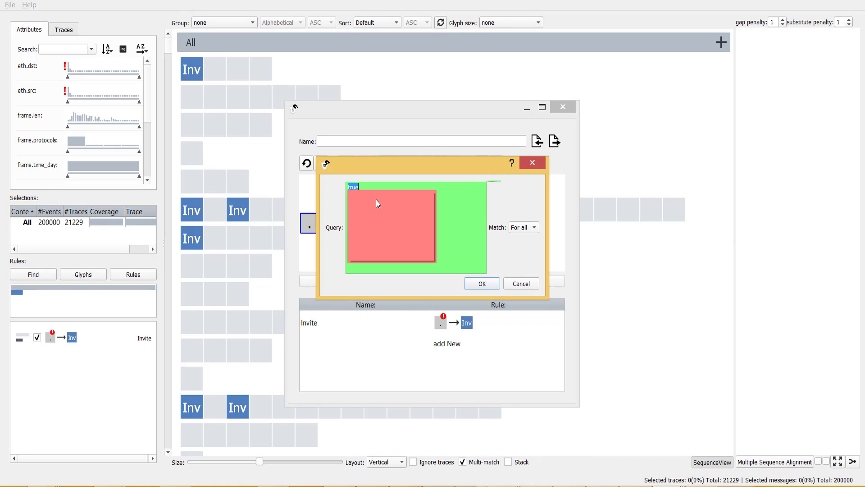
{"action": "type", "text": "sip.Method == ACK"}
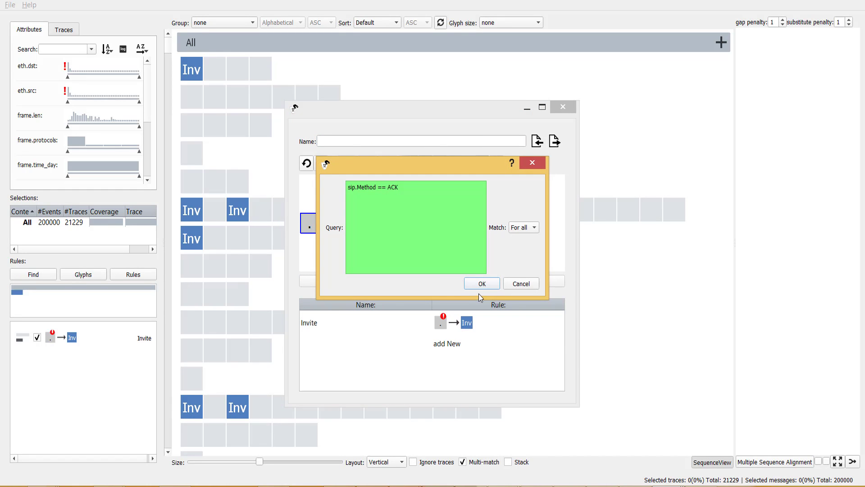
{"action": "left_click", "coordinate": [482, 283]}
Step: Output the red Ack glyph, save the rule as Ack, and close the editor
{"action": "left_click", "coordinate": [487, 228]}
{"action": "left_click", "coordinate": [502, 315]}
{"action": "left_click", "coordinate": [423, 142]}
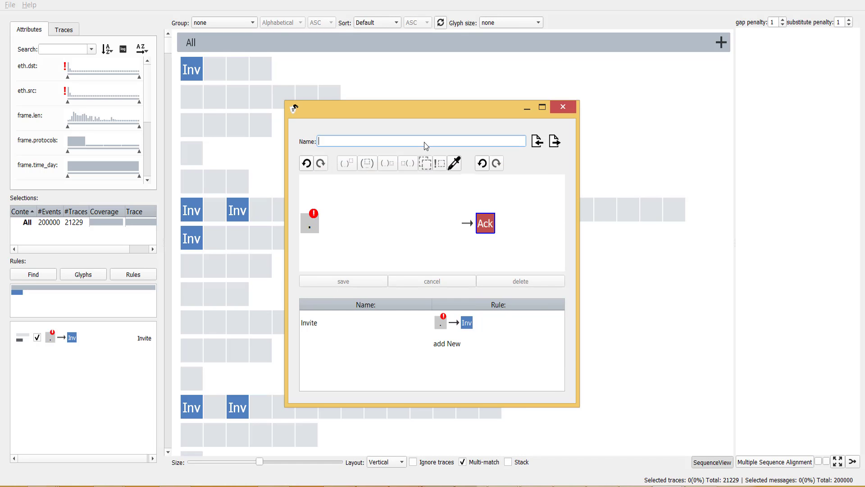
{"action": "type", "text": "Ack"}
{"action": "left_click", "coordinate": [349, 278]}
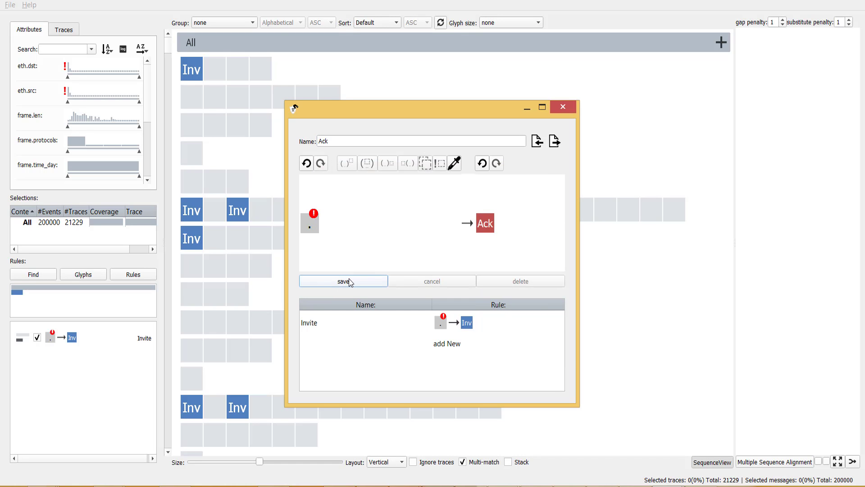
{"action": "left_click", "coordinate": [559, 108]}
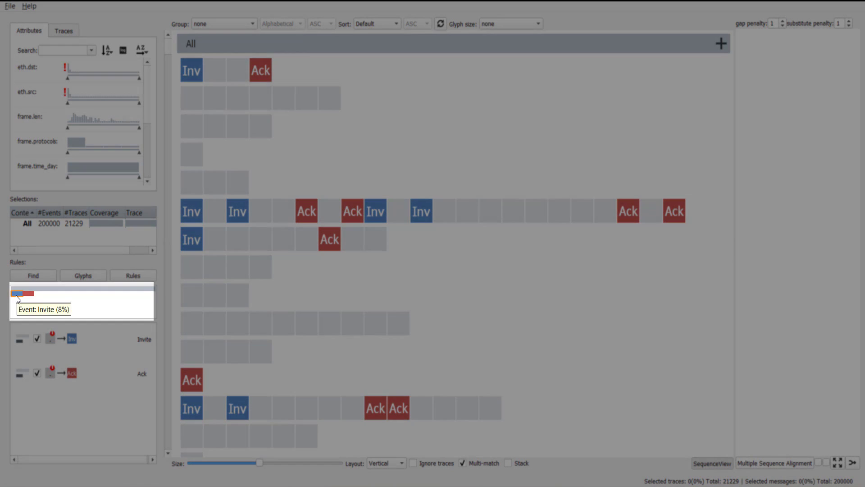
{"action": "mouse_move", "coordinate": [16, 296]}
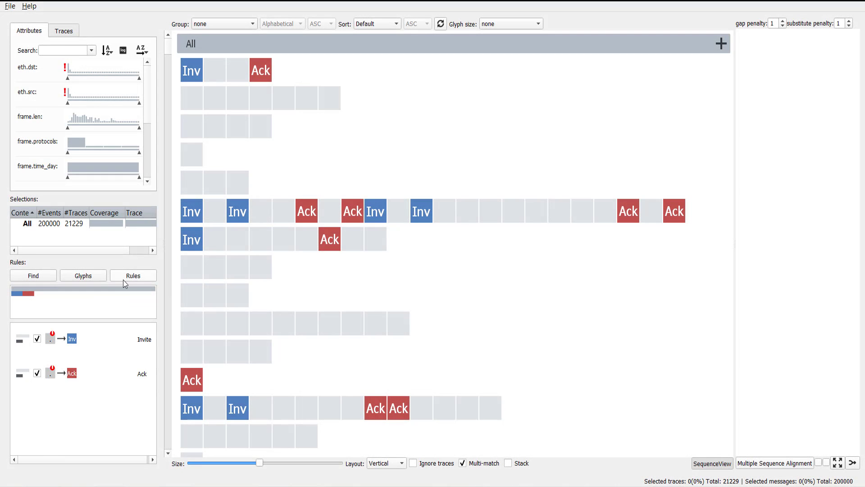
Step: Build a rule pattern of Inv, any event repeated any number of times, then Ack
{"action": "left_click", "coordinate": [122, 279]}
{"action": "left_click", "coordinate": [305, 224]}
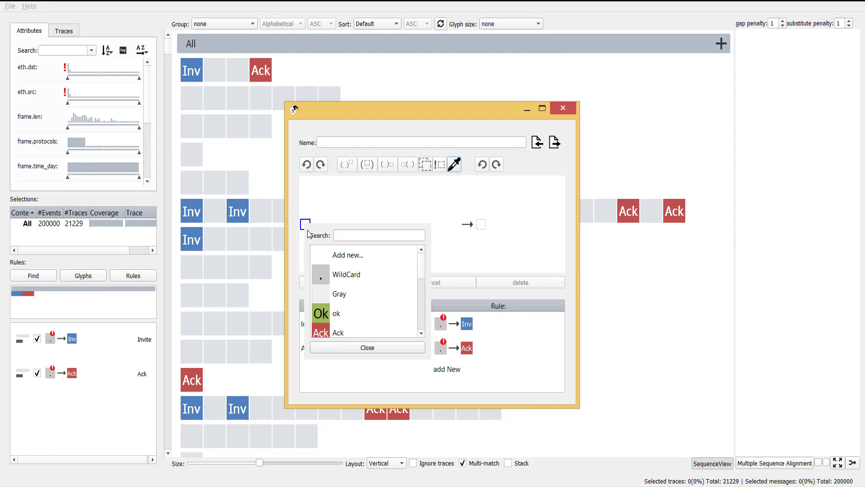
{"action": "scroll", "coordinate": [321, 261], "scroll_direction": "down", "scroll_amount": 2}
{"action": "left_click", "coordinate": [322, 260]}
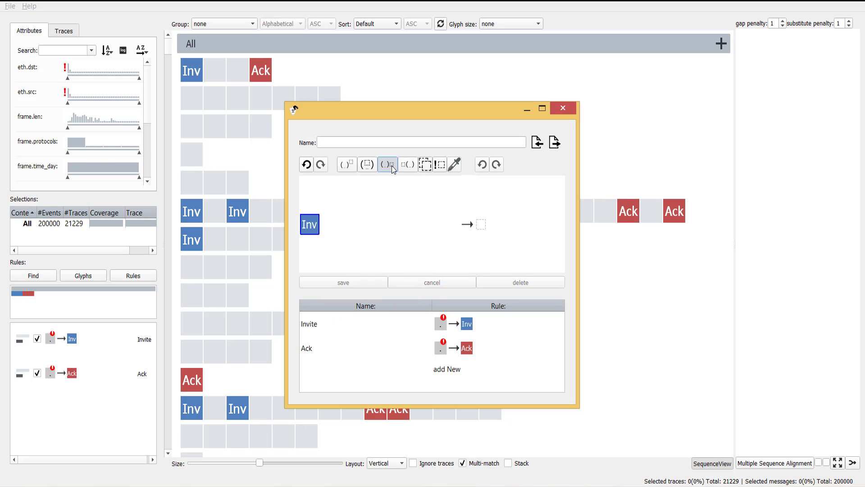
{"action": "left_click", "coordinate": [325, 224]}
{"action": "left_click", "coordinate": [337, 271]}
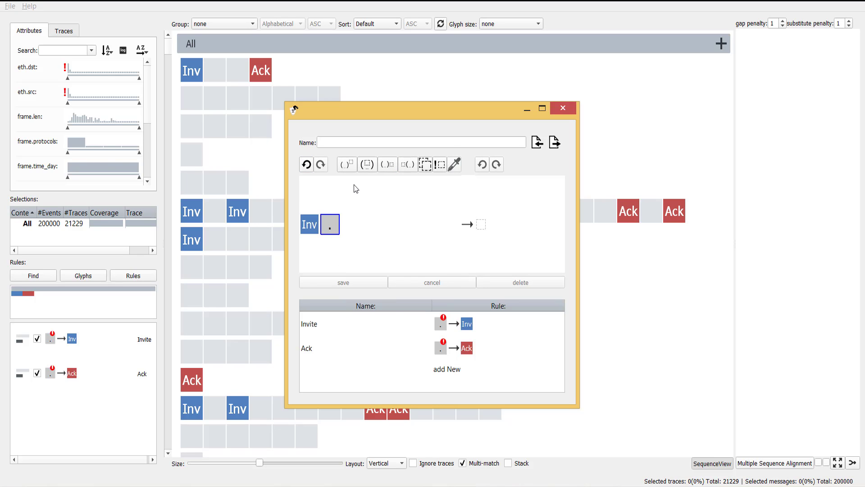
{"action": "left_click", "coordinate": [346, 164]}
{"action": "left_click", "coordinate": [360, 214]}
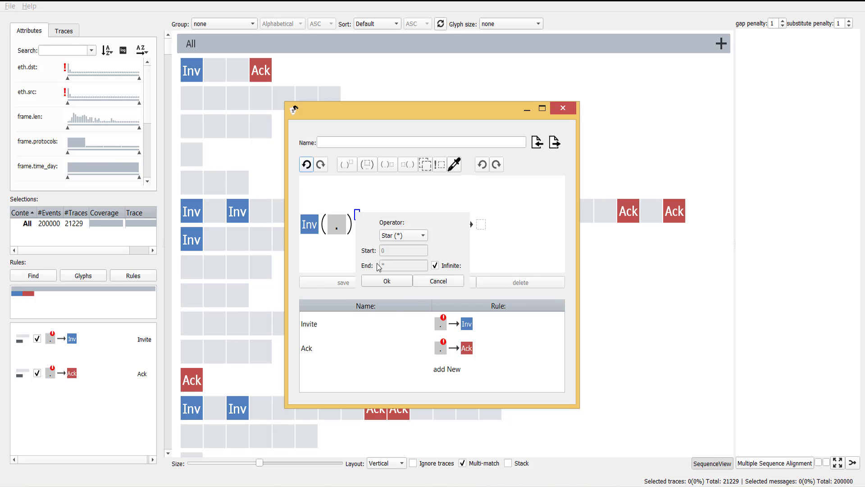
{"action": "left_click", "coordinate": [384, 282]}
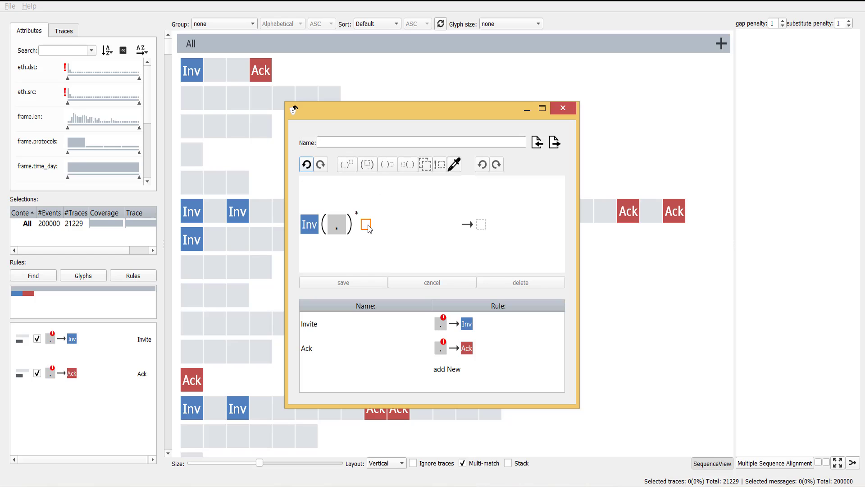
{"action": "left_click", "coordinate": [367, 224]}
{"action": "left_click", "coordinate": [386, 329]}
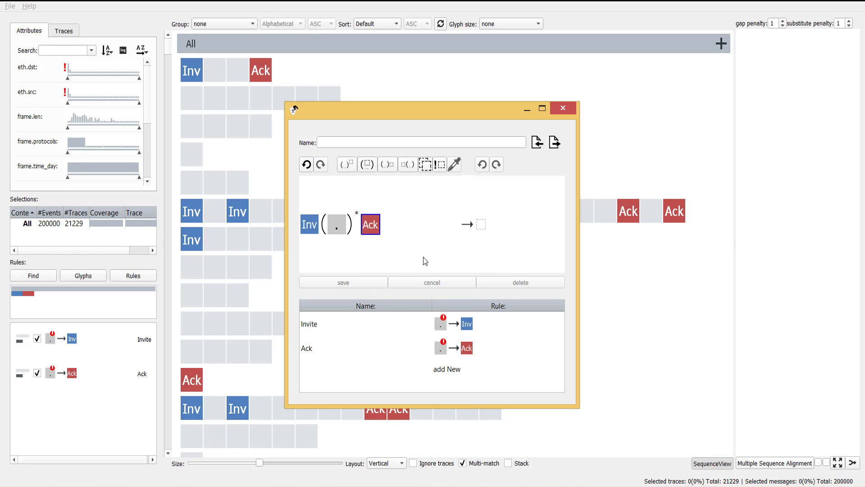
Step: Output the green Ok glyph, save the rule as Ok, and close the editor
{"action": "left_click", "coordinate": [482, 224]}
{"action": "left_click", "coordinate": [510, 313]}
{"action": "left_click", "coordinate": [360, 141]}
{"action": "type", "text": "Ok"}
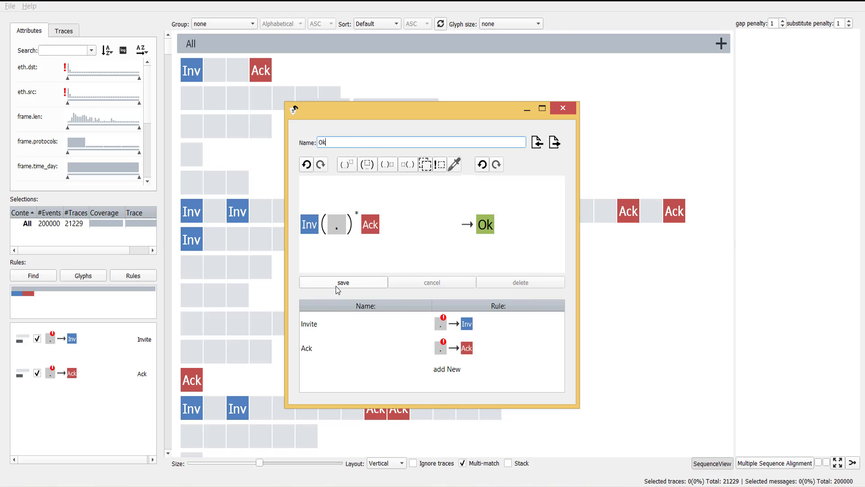
{"action": "left_click", "coordinate": [338, 289]}
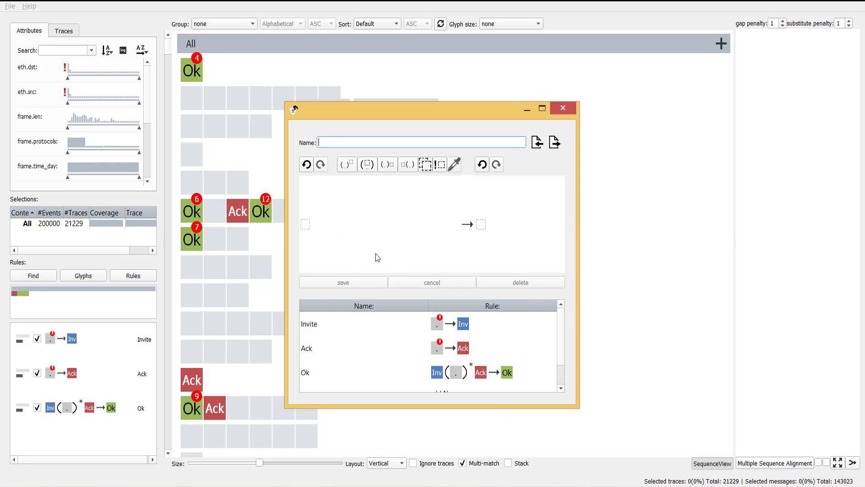
{"action": "left_click", "coordinate": [563, 108]}
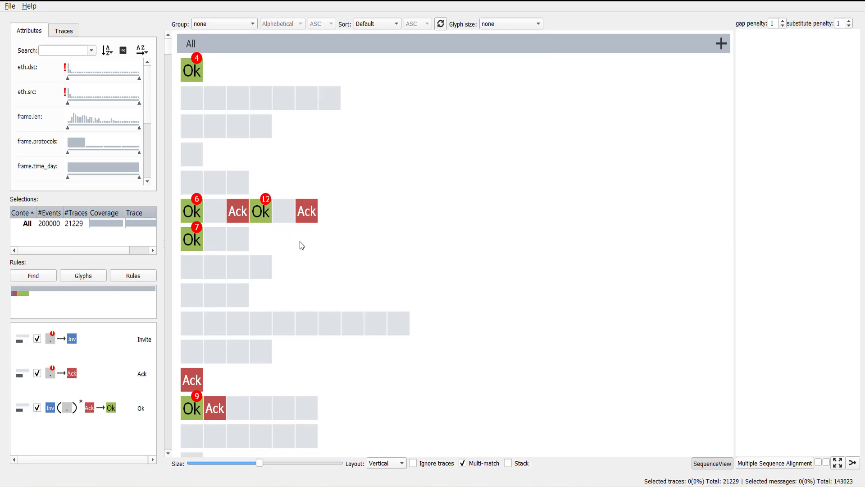
{"action": "mouse_move", "coordinate": [191, 76]}
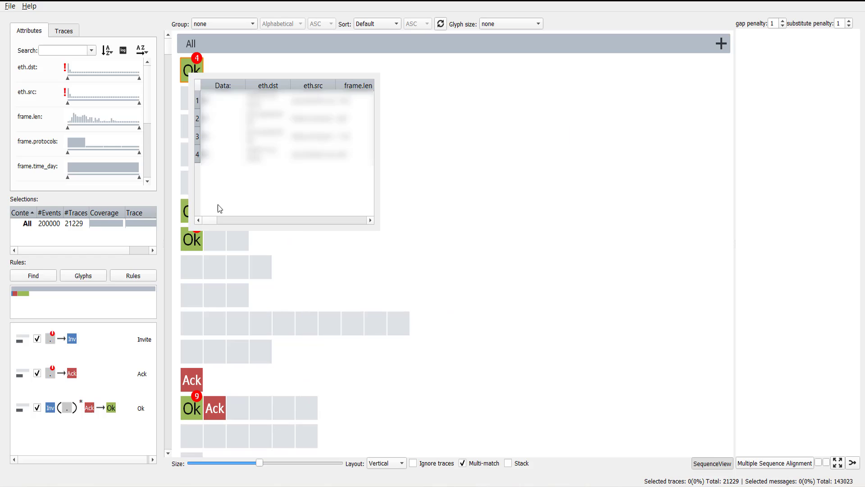
{"action": "left_click_drag", "start_coordinate": [213, 220], "coordinate": [340, 233]}
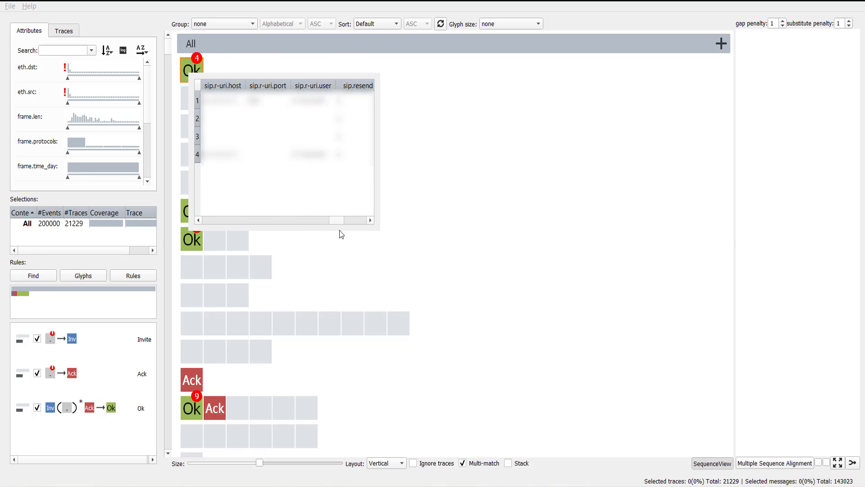
{"action": "left_click", "coordinate": [38, 408]}
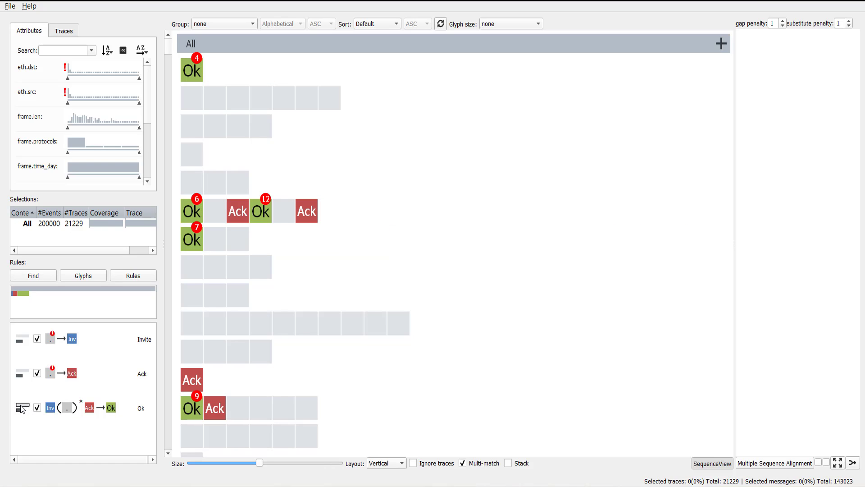
{"action": "left_click", "coordinate": [21, 408]}
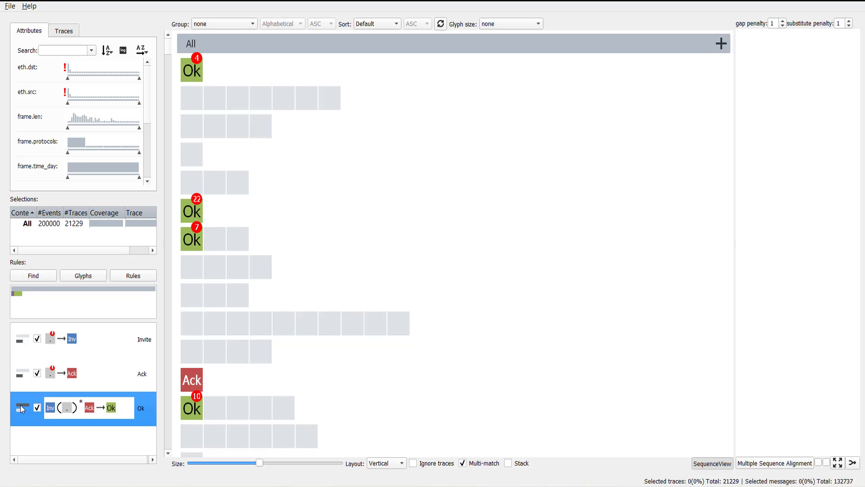
{"action": "left_click", "coordinate": [21, 404]}
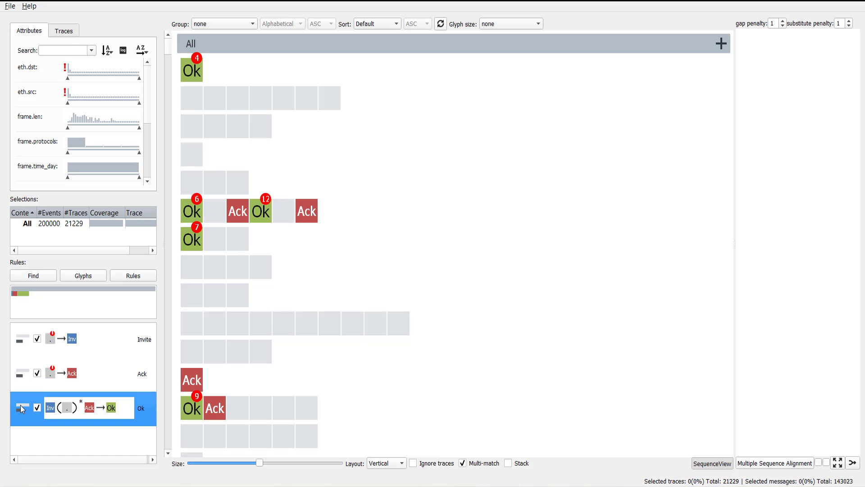
Step: Start a new rule with a WildCard matching ip.geoip.src_country == Netherlands
{"action": "double_click", "coordinate": [79, 309]}
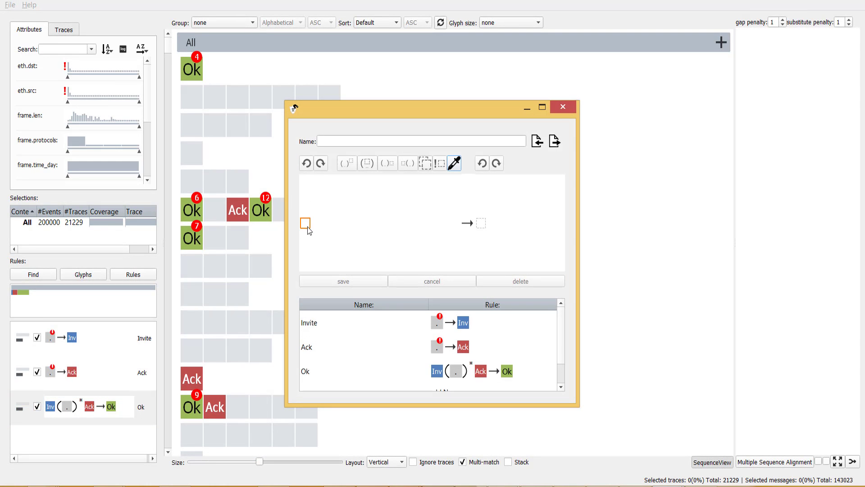
{"action": "left_click", "coordinate": [309, 223]}
{"action": "left_click", "coordinate": [328, 272]}
{"action": "double_click", "coordinate": [309, 223]}
{"action": "type", "text": "ip"}
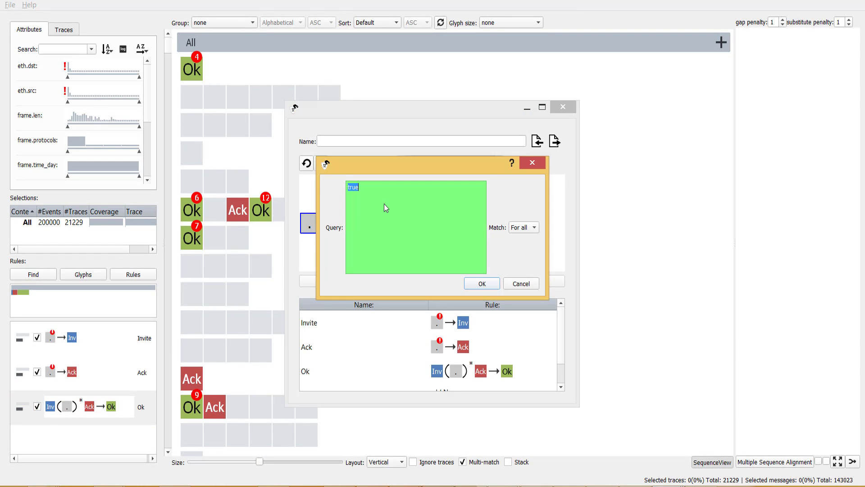
{"action": "left_click", "coordinate": [391, 215]}
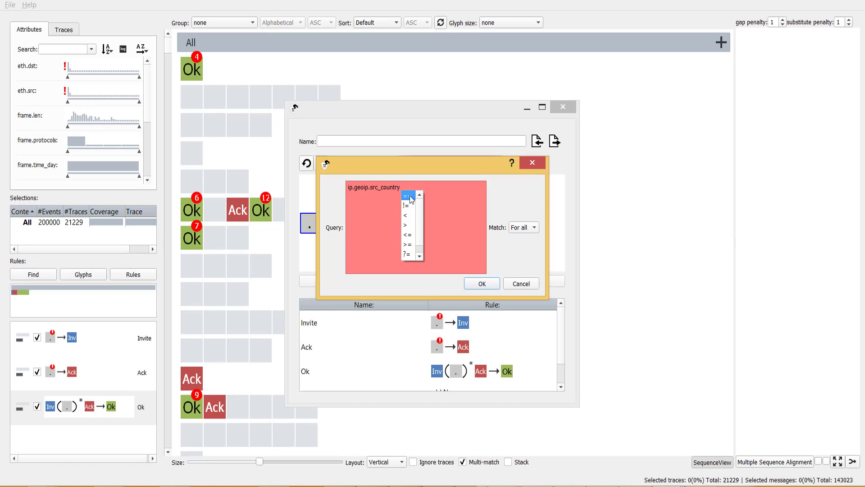
{"action": "left_click", "coordinate": [410, 196]}
{"action": "type", "text": "N"}
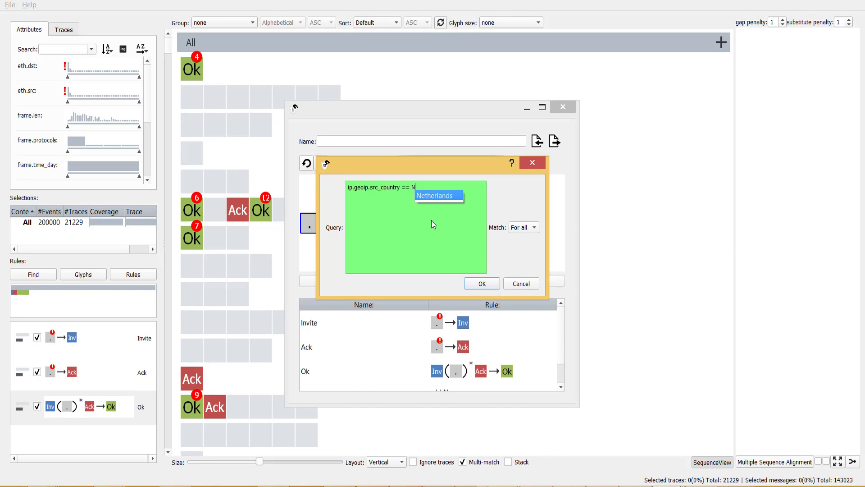
{"action": "key", "text": "Return"}
{"action": "left_click", "coordinate": [479, 282]}
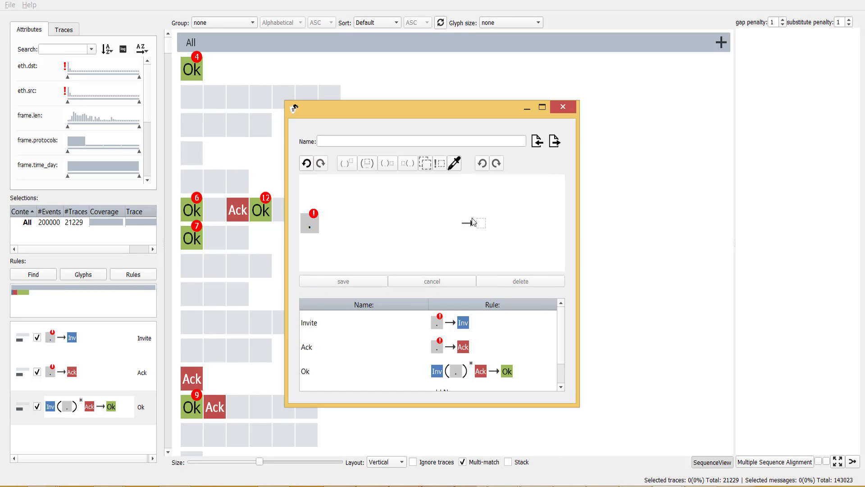
Step: Output the orange NL glyph, save the rule as Dutch traffic, and close the editor
{"action": "left_click", "coordinate": [477, 223]}
{"action": "left_click", "coordinate": [497, 324]}
{"action": "left_click", "coordinate": [391, 142]}
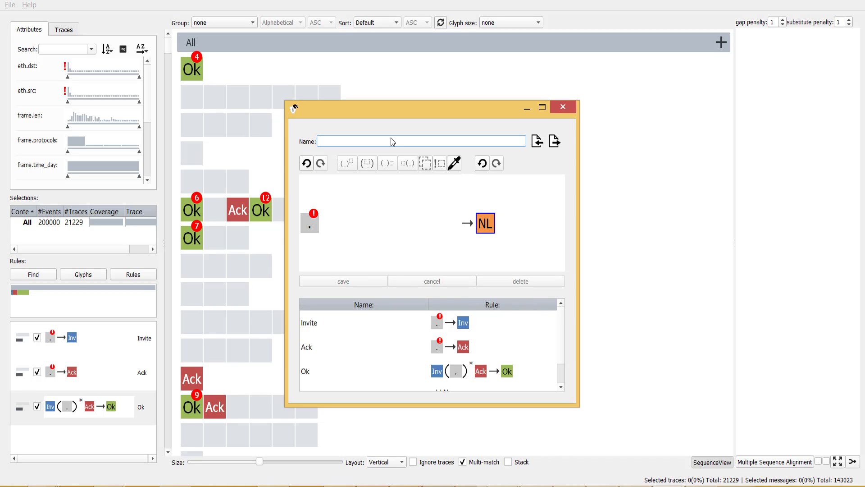
{"action": "type", "text": "Dutch traffic"}
{"action": "left_click", "coordinate": [357, 282]}
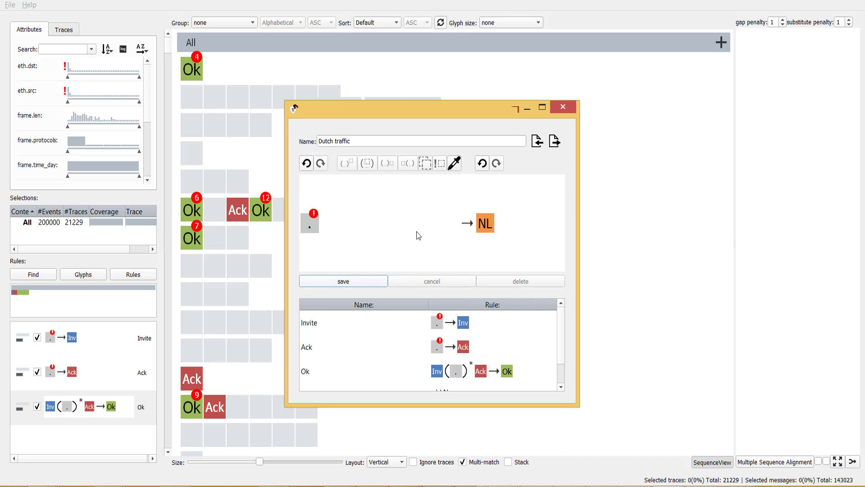
{"action": "left_click", "coordinate": [562, 107]}
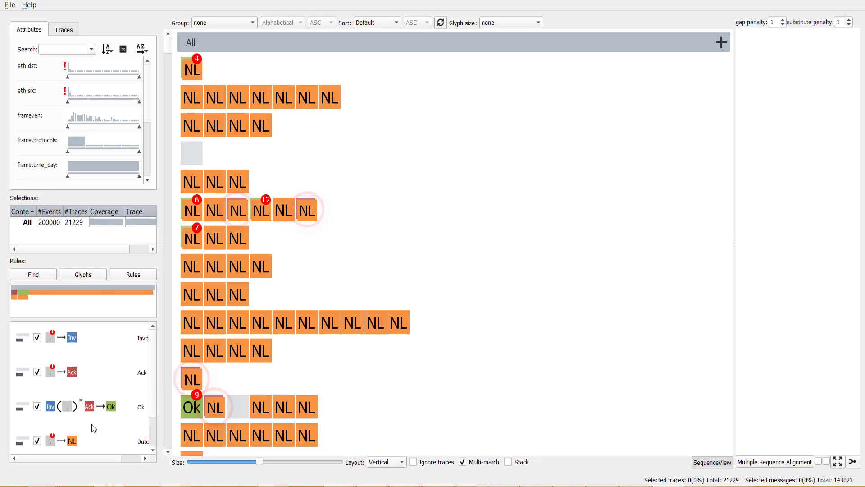
Step: Drag the Dutch traffic rule to the top of the rule order and open Find
{"action": "left_click_drag", "start_coordinate": [67, 442], "coordinate": [69, 336]}
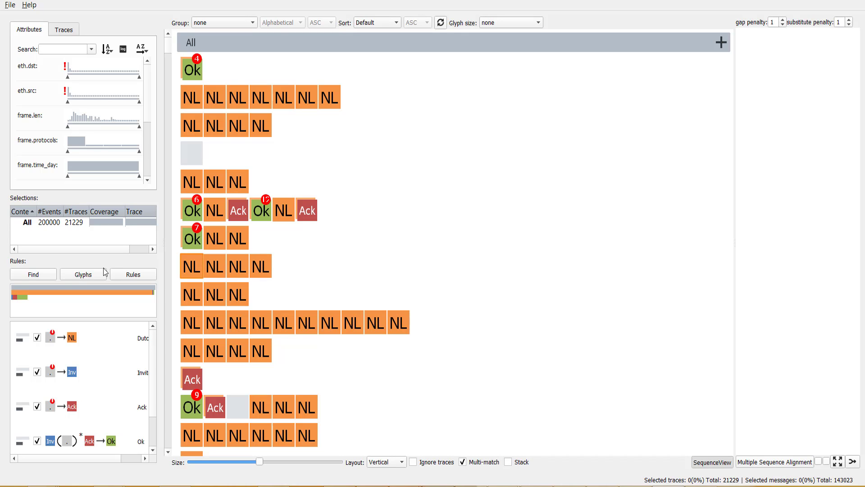
{"action": "left_click", "coordinate": [46, 272]}
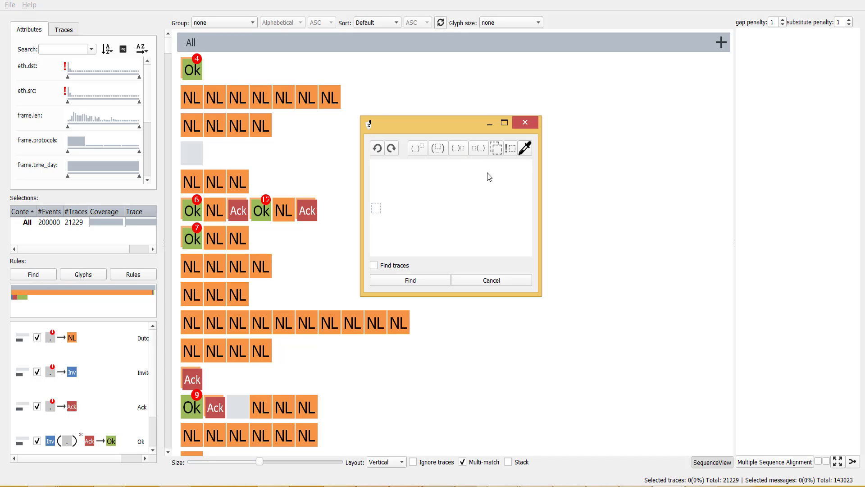
Step: Find traces containing an Ack glyph, clear that selection, then toggle Multi-match off and on
{"action": "left_click", "coordinate": [526, 149]}
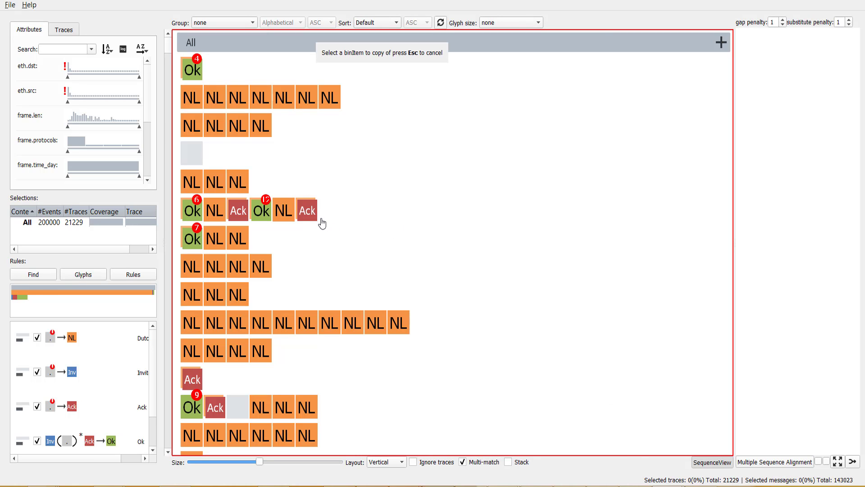
{"action": "left_click", "coordinate": [306, 212]}
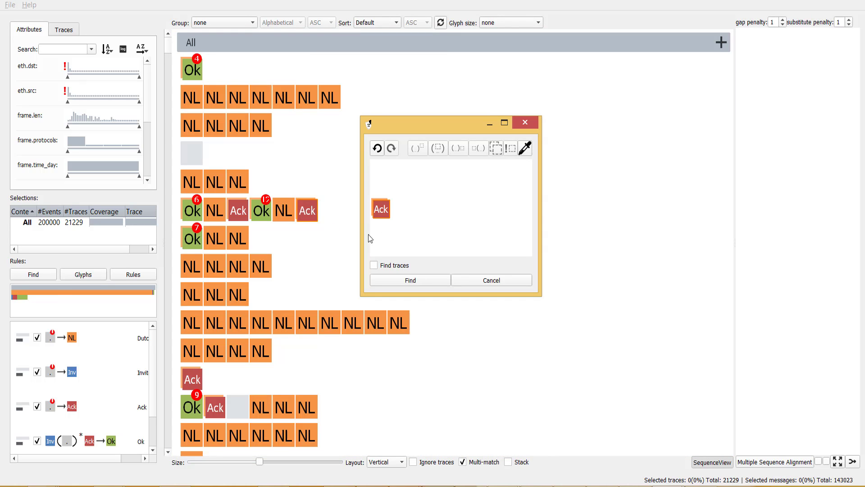
{"action": "left_click", "coordinate": [387, 285]}
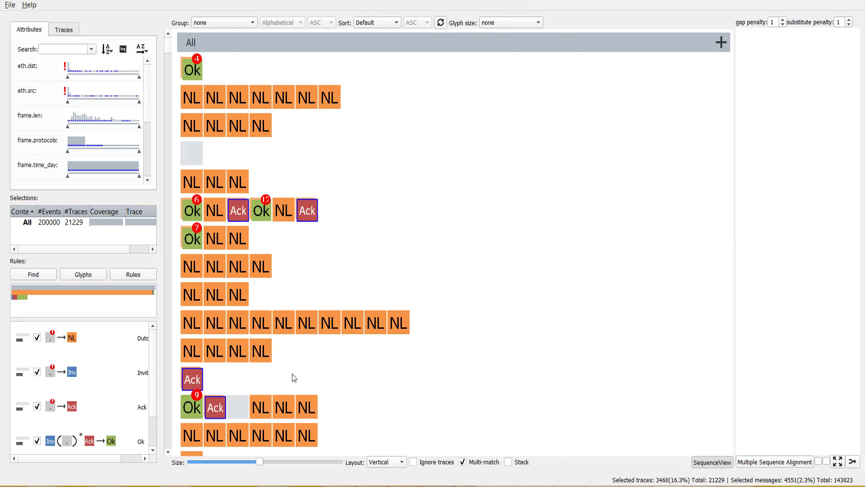
{"action": "scroll", "coordinate": [355, 367], "scroll_direction": "down", "scroll_amount": 5}
{"action": "scroll", "coordinate": [355, 367], "scroll_direction": "up", "scroll_amount": 5}
{"action": "left_click", "coordinate": [367, 250]}
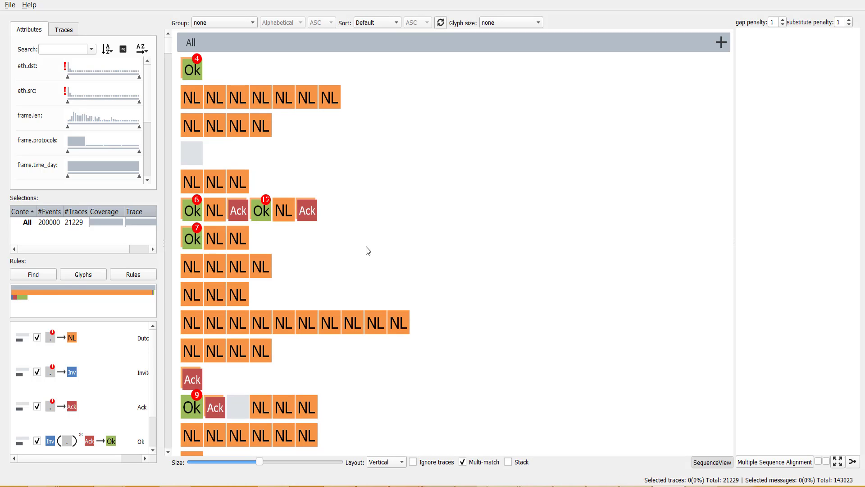
{"action": "left_click", "coordinate": [464, 463]}
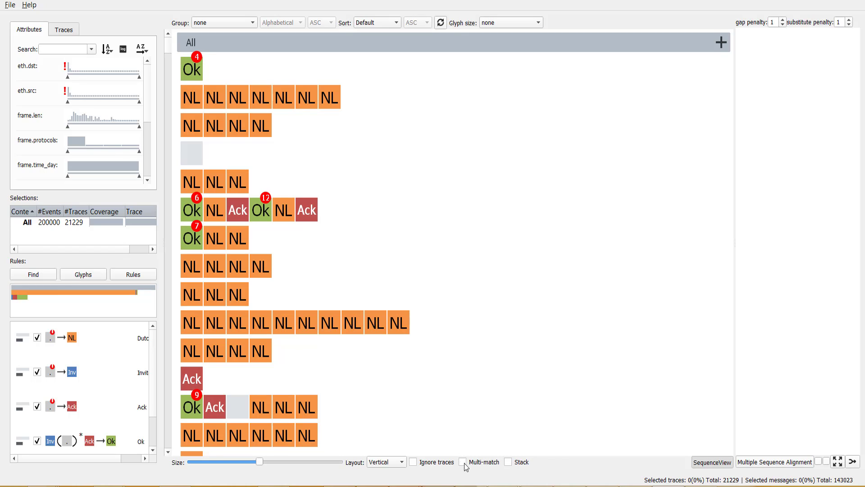
{"action": "left_click", "coordinate": [463, 462]}
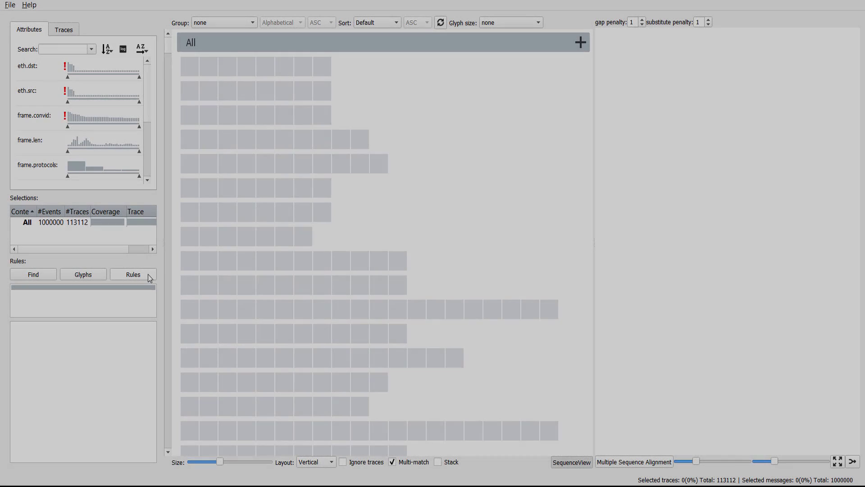
Step: Load the saved rule set Rules.trex through the rule editor's Load settings
{"action": "left_click", "coordinate": [148, 275]}
{"action": "left_click", "coordinate": [534, 142]}
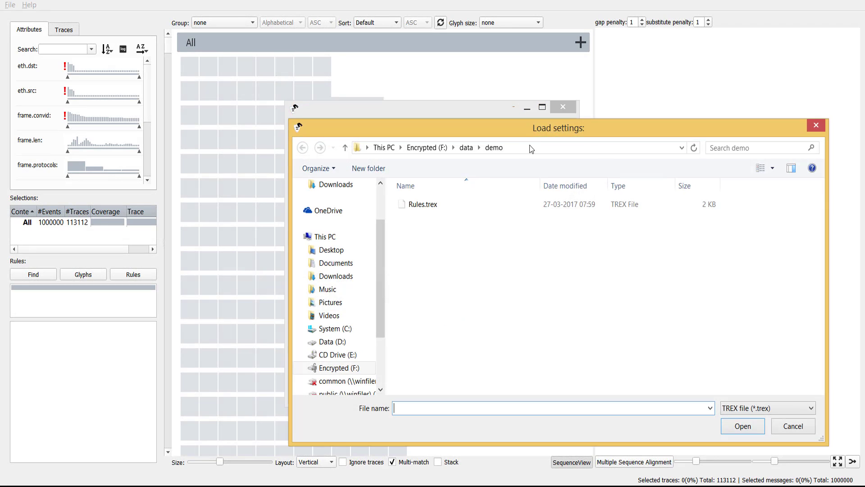
{"action": "double_click", "coordinate": [418, 206]}
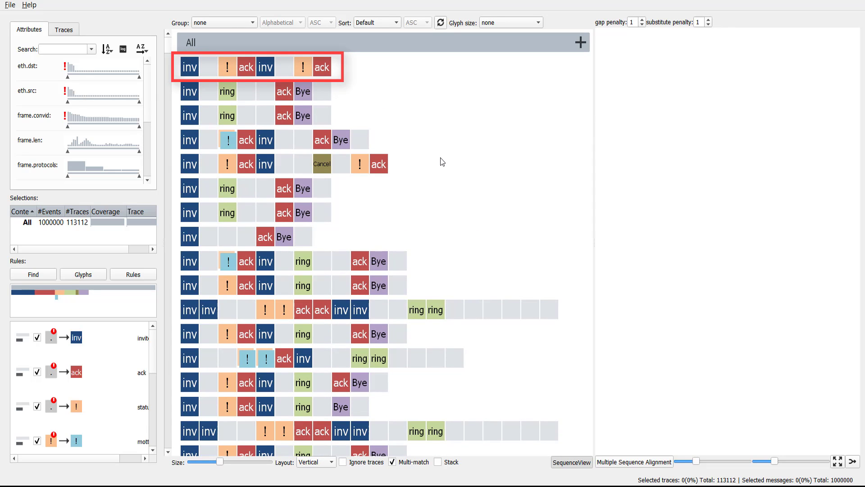
Step: Start a Find pattern of an inv glyph followed by a repeating wildcard (.)*
{"action": "left_click", "coordinate": [34, 274]}
{"action": "left_click", "coordinate": [304, 199]}
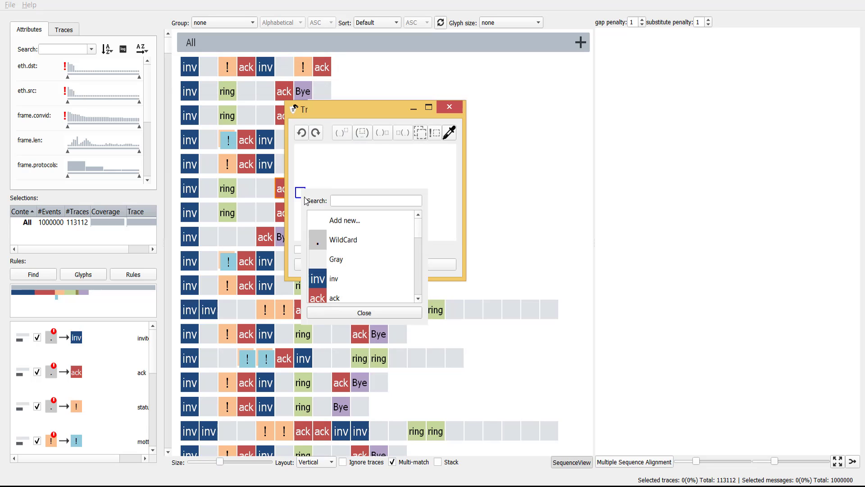
{"action": "left_click", "coordinate": [333, 278]}
{"action": "left_click", "coordinate": [325, 192]}
{"action": "left_click", "coordinate": [356, 240]}
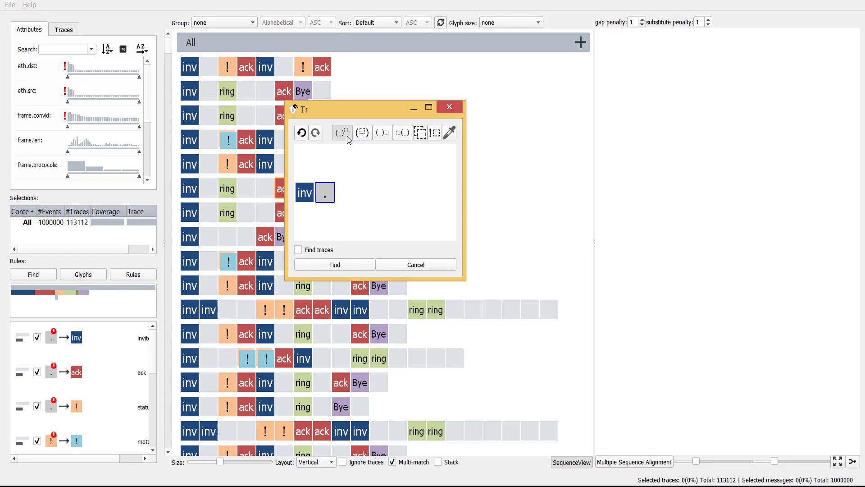
{"action": "left_click", "coordinate": [349, 140]}
Step: End the pattern with Cancel or Bye and find whole matching traces, selecting 75785
{"action": "left_click", "coordinate": [361, 193]}
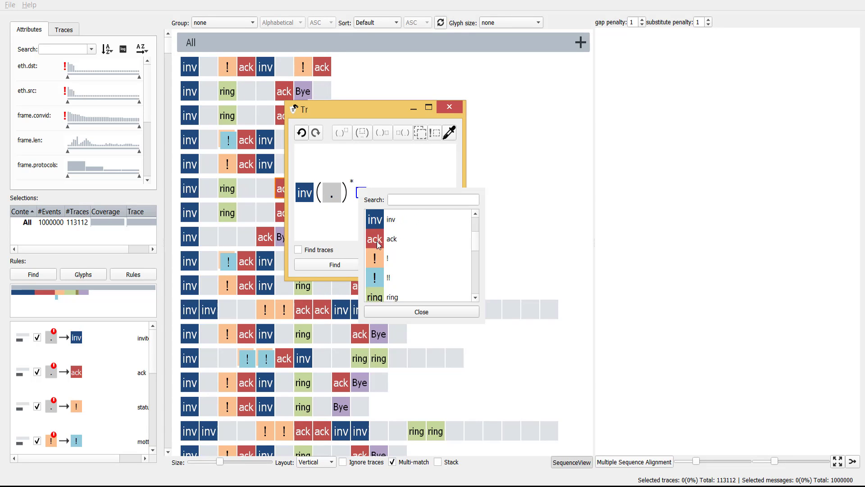
{"action": "scroll", "coordinate": [378, 243], "scroll_direction": "down", "scroll_amount": 1}
{"action": "left_click", "coordinate": [378, 277]}
{"action": "left_click", "coordinate": [362, 133]}
{"action": "left_click", "coordinate": [367, 201]}
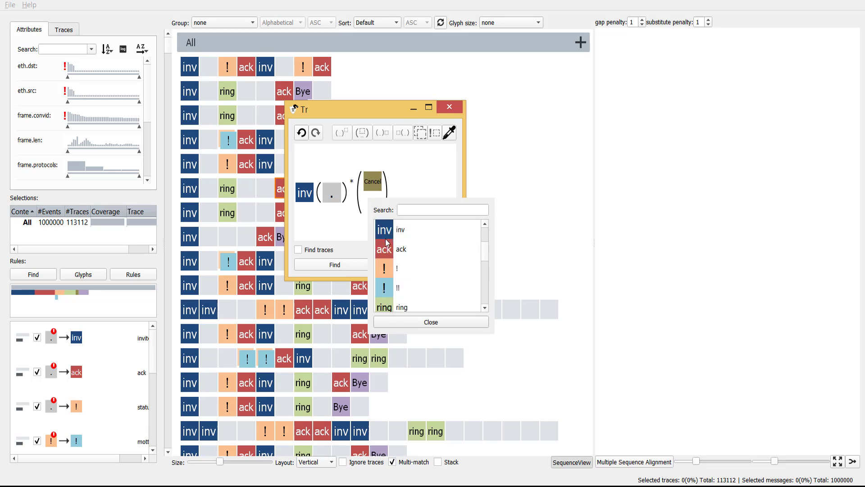
{"action": "scroll", "coordinate": [386, 242], "scroll_direction": "down", "scroll_amount": 1}
{"action": "left_click", "coordinate": [385, 287]}
{"action": "left_click", "coordinate": [298, 249]}
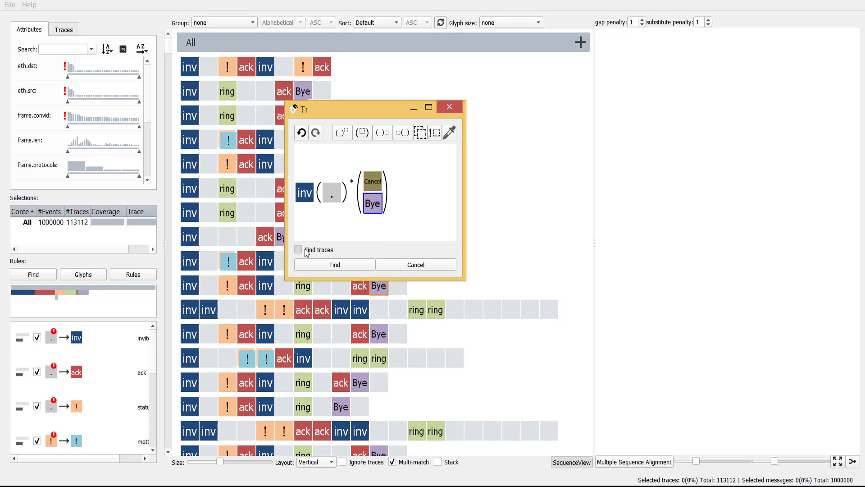
{"action": "left_click", "coordinate": [324, 269]}
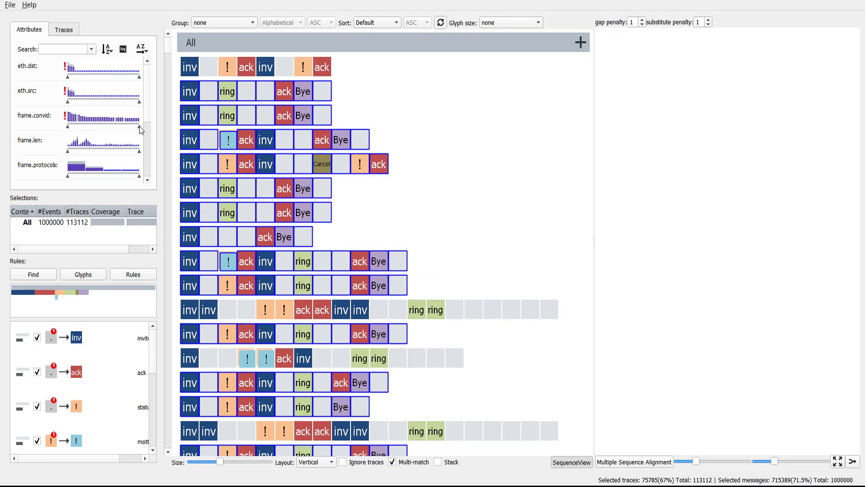
Step: Browse the attribute list filtered by 'sip', then clear the filter
{"action": "scroll", "coordinate": [84, 141], "scroll_direction": "down", "scroll_amount": 1}
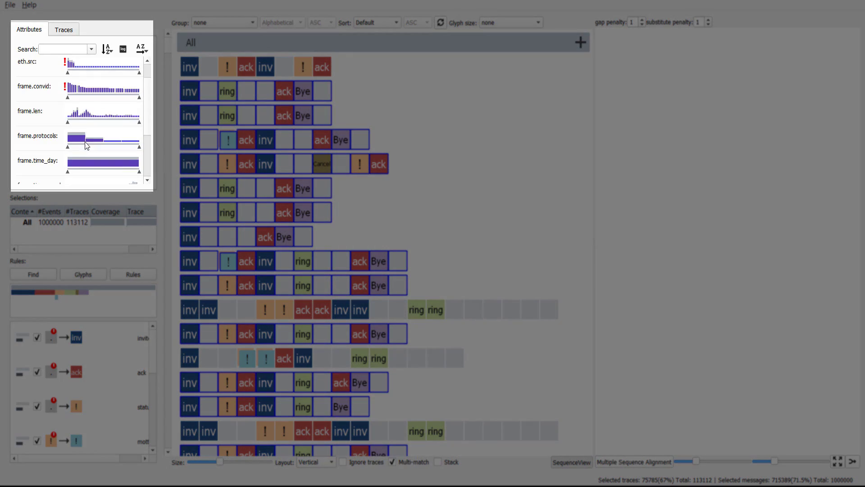
{"action": "scroll", "coordinate": [84, 142], "scroll_direction": "down", "scroll_amount": 4}
{"action": "scroll", "coordinate": [74, 94], "scroll_direction": "up", "scroll_amount": 4}
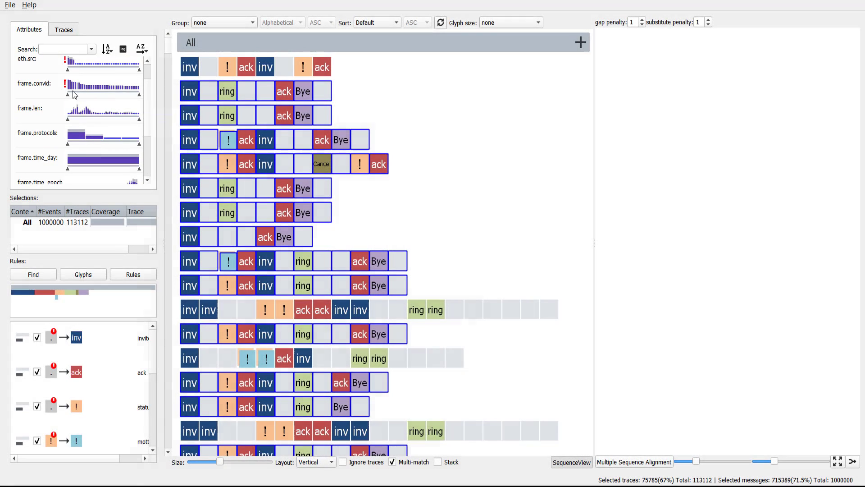
{"action": "type", "text": "sip"}
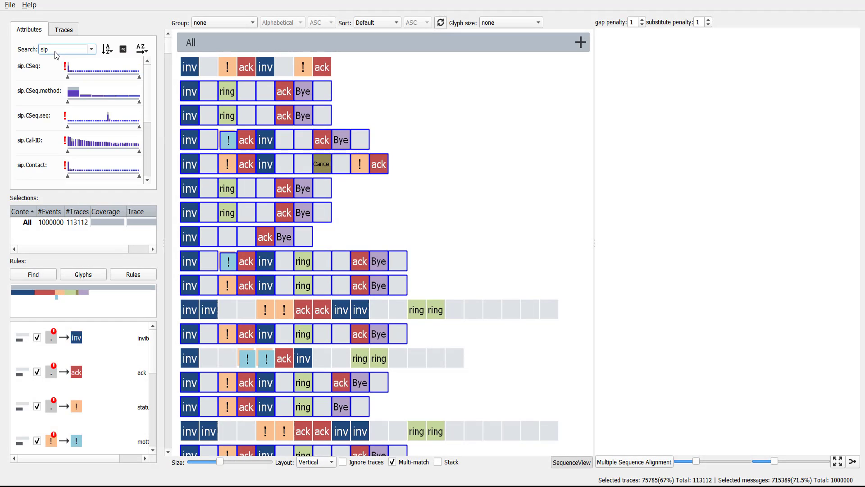
{"action": "scroll", "coordinate": [57, 81], "scroll_direction": "down", "scroll_amount": 2}
{"action": "scroll", "coordinate": [56, 82], "scroll_direction": "up", "scroll_amount": 3}
{"action": "double_click", "coordinate": [52, 49]}
{"action": "key", "text": "BackSpace"}
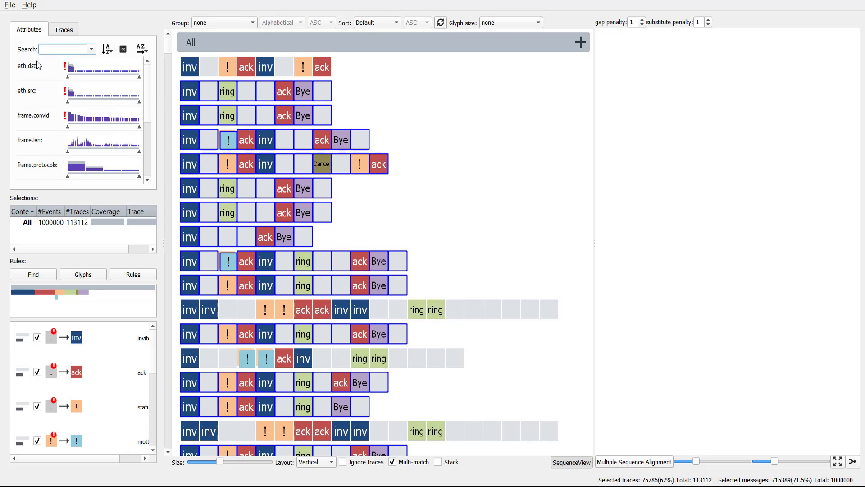
Step: Save the selected traces as the selection 'Complete conversations'
{"action": "right_click", "coordinate": [191, 90]}
{"action": "left_click", "coordinate": [210, 100]}
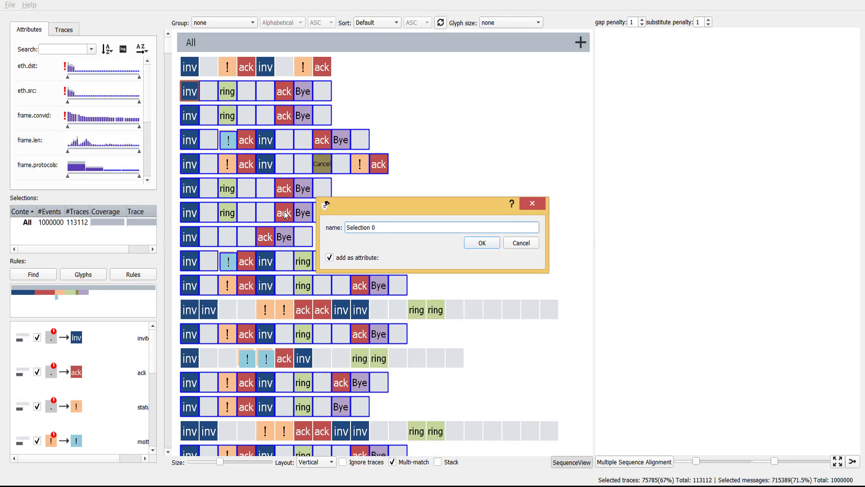
{"action": "type", "text": "Complete conversa"}
{"action": "key", "text": "Return"}
{"action": "left_click", "coordinate": [58, 51]}
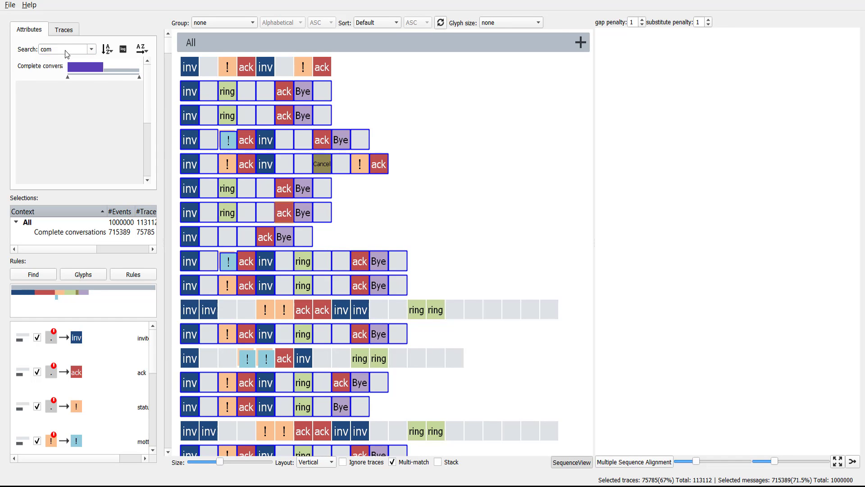
{"action": "key", "text": "BackSpace"}
{"action": "key", "text": "BackSpace"}
{"action": "key", "text": "BackSpace"}
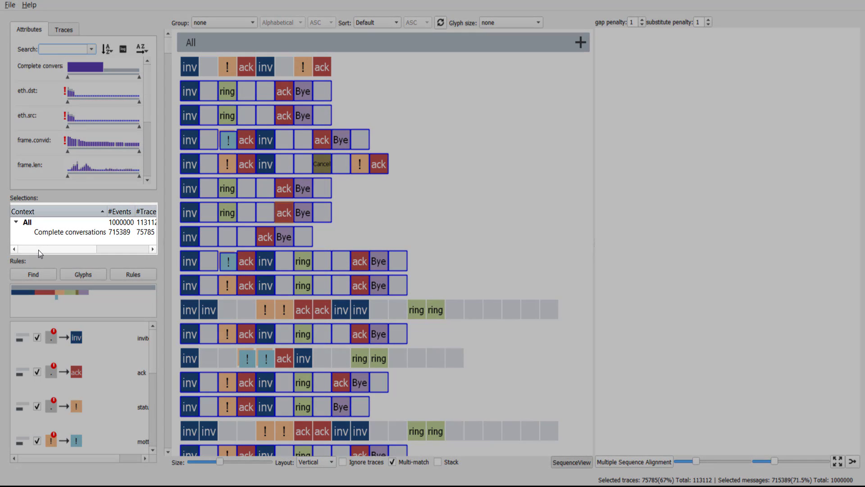
{"action": "mouse_move", "coordinate": [39, 250]}
{"action": "left_mouse_down"}
{"action": "mouse_move", "coordinate": [76, 250]}
{"action": "mouse_move", "coordinate": [34, 248]}
{"action": "left_mouse_up"}
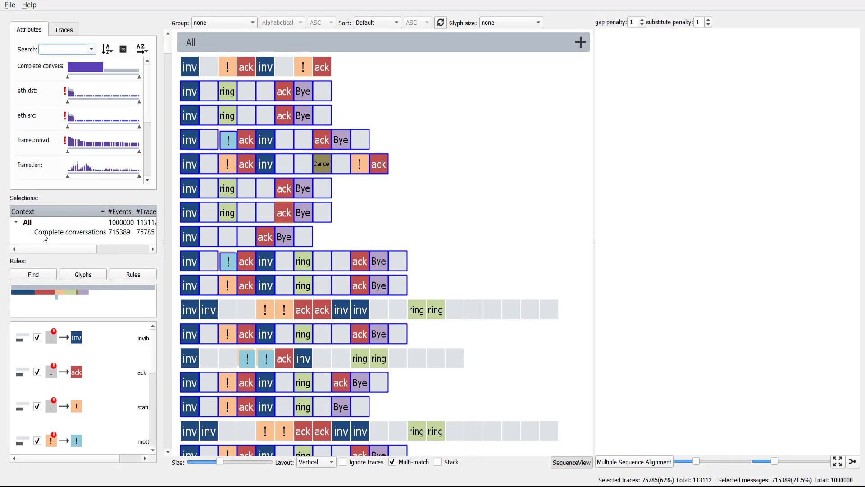
Step: Show only the Complete conversations traces from the saved selections
{"action": "left_click", "coordinate": [45, 233]}
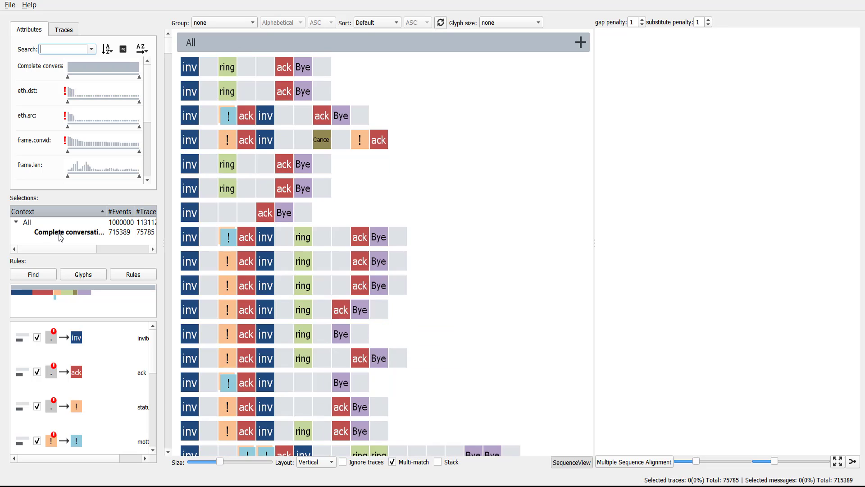
{"action": "scroll", "coordinate": [402, 150], "scroll_direction": "down", "scroll_amount": 3}
{"action": "scroll", "coordinate": [408, 149], "scroll_direction": "up", "scroll_amount": 5}
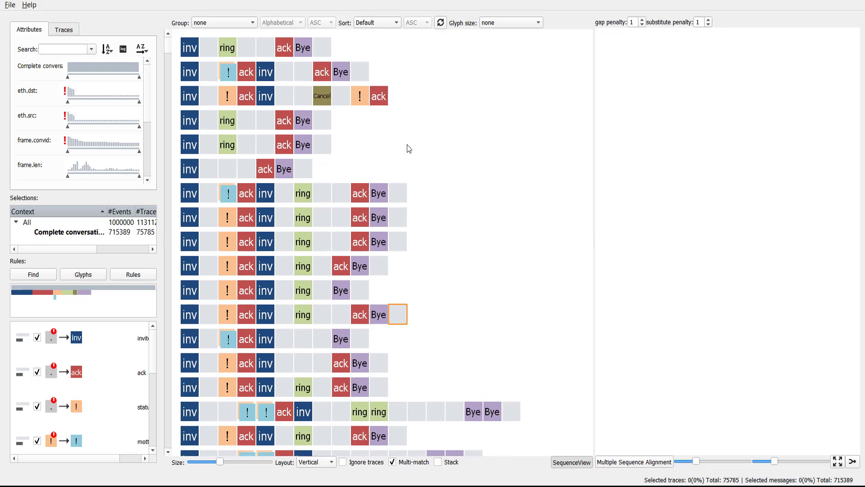
Step: Select the shortest conversations by conv.length, then add two further lengths
{"action": "left_click", "coordinate": [56, 32]}
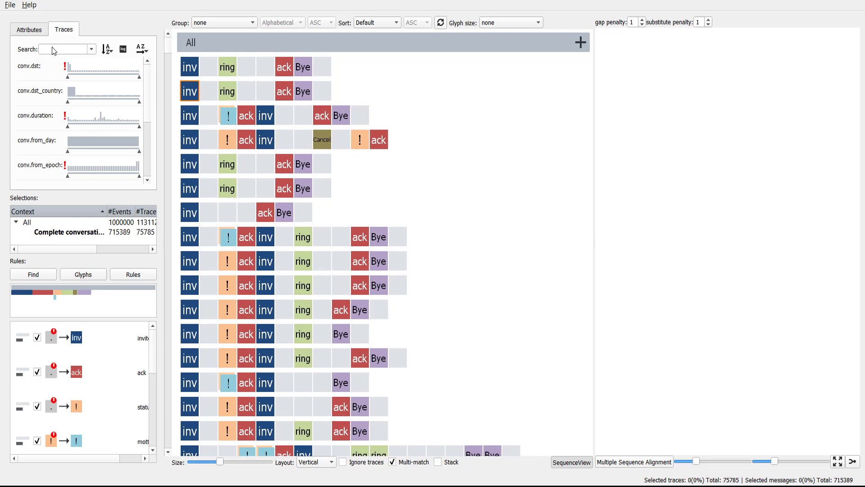
{"action": "left_click", "coordinate": [52, 50]}
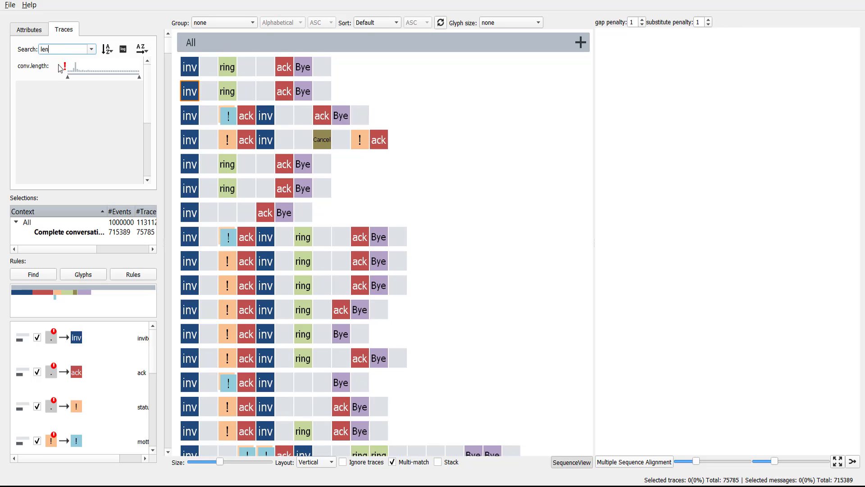
{"action": "left_click", "coordinate": [79, 80]}
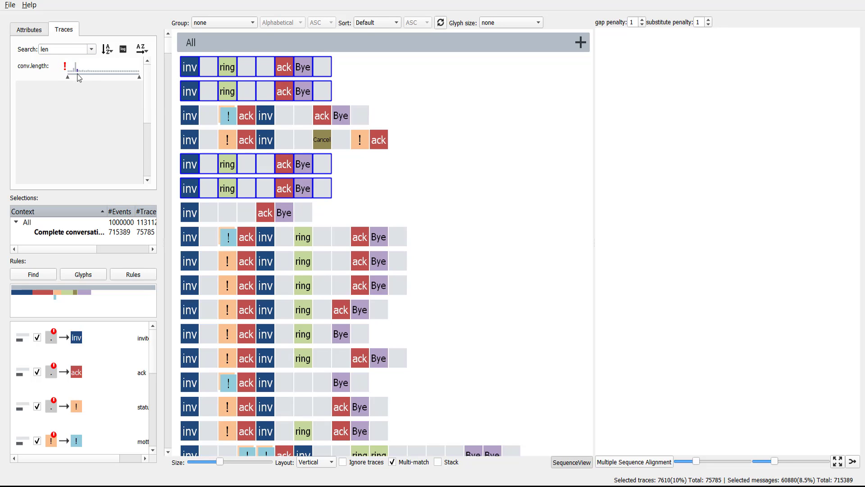
{"action": "left_click", "coordinate": [75, 77]}
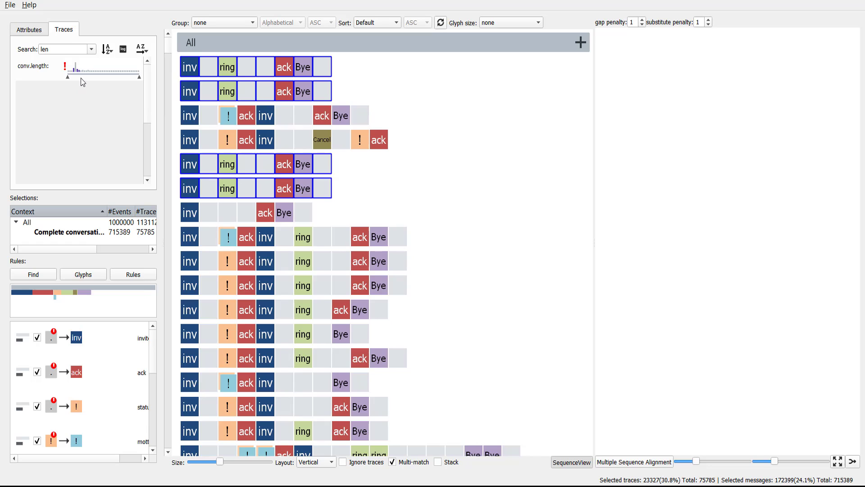
{"action": "left_click", "coordinate": [80, 78]}
Step: Filter the selected traces by frame.protocols values in the per-message attributes
{"action": "left_click", "coordinate": [29, 30]}
{"action": "scroll", "coordinate": [59, 77], "scroll_direction": "down", "scroll_amount": 2}
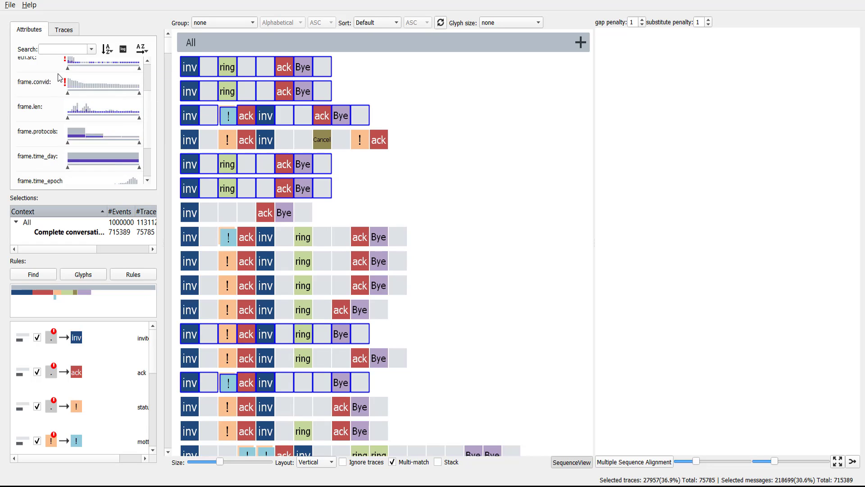
{"action": "scroll", "coordinate": [58, 77], "scroll_direction": "down", "scroll_amount": 1}
{"action": "left_click", "coordinate": [95, 106]}
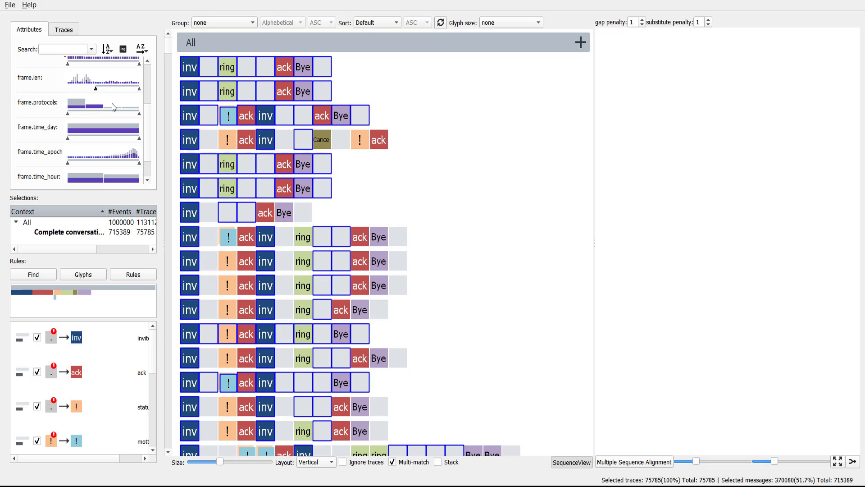
{"action": "left_click", "coordinate": [112, 107]}
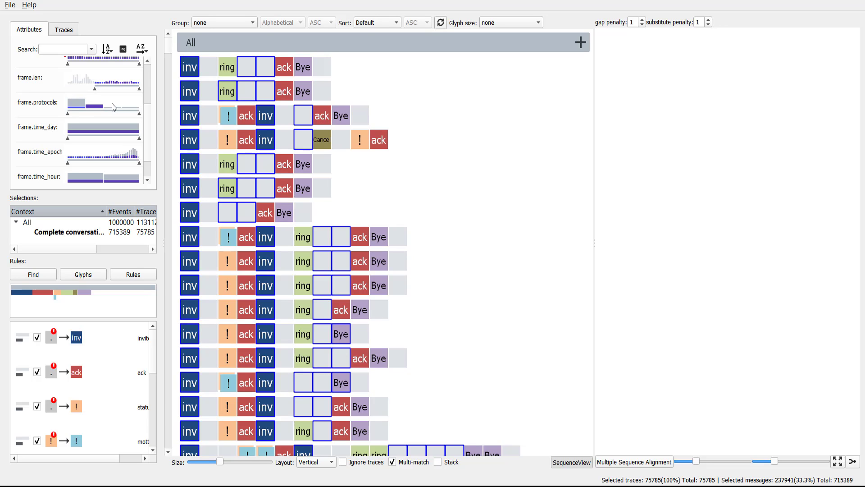
Step: Clear the trace selection, leaving the alphabetical ascending sort unchanged
{"action": "left_click", "coordinate": [353, 185]}
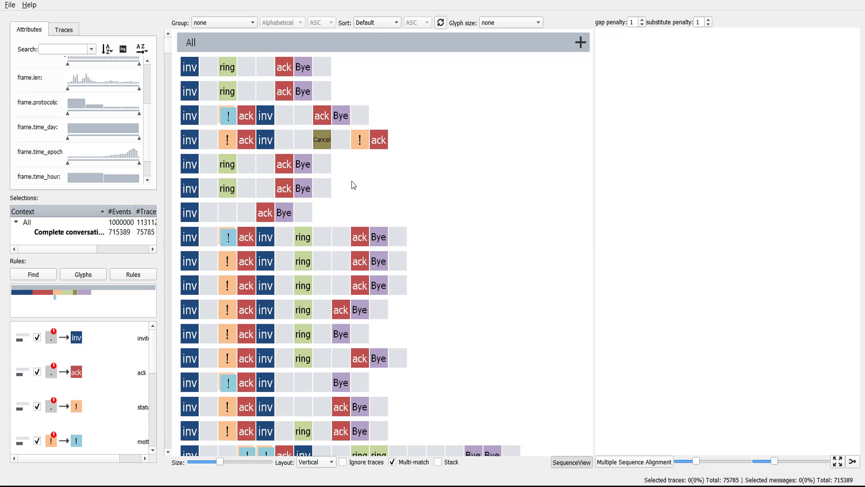
{"action": "left_click", "coordinate": [373, 22]}
{"action": "key", "text": "Escape"}
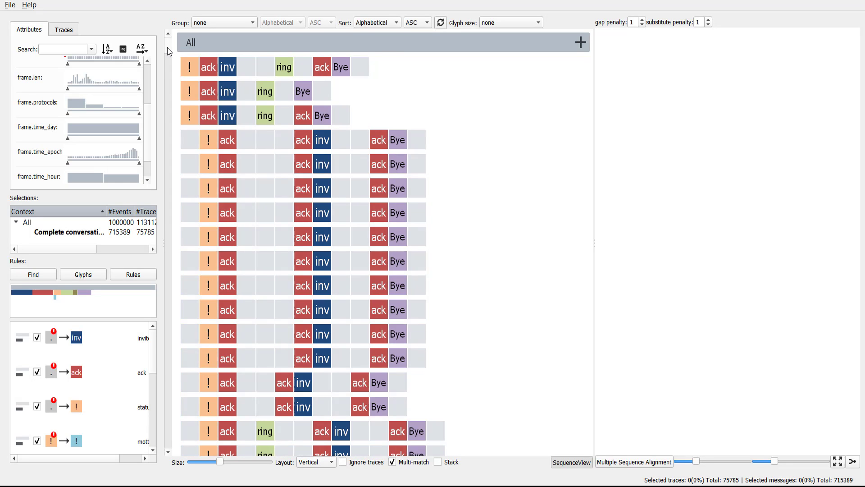
Step: Tick Stack and sort by Frequency/DESC, so inv-ring-ack-Bye (15343) leads
{"action": "left_click_drag", "start_coordinate": [166, 47], "coordinate": [163, 96]}
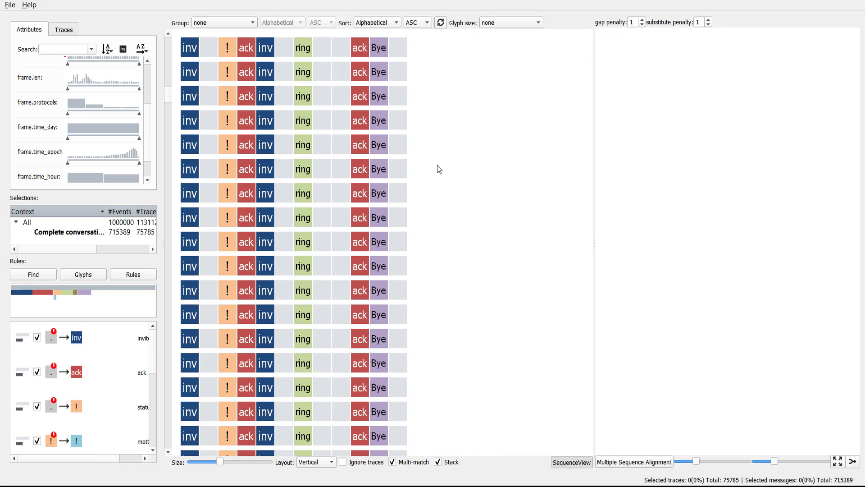
{"action": "left_click", "coordinate": [374, 27]}
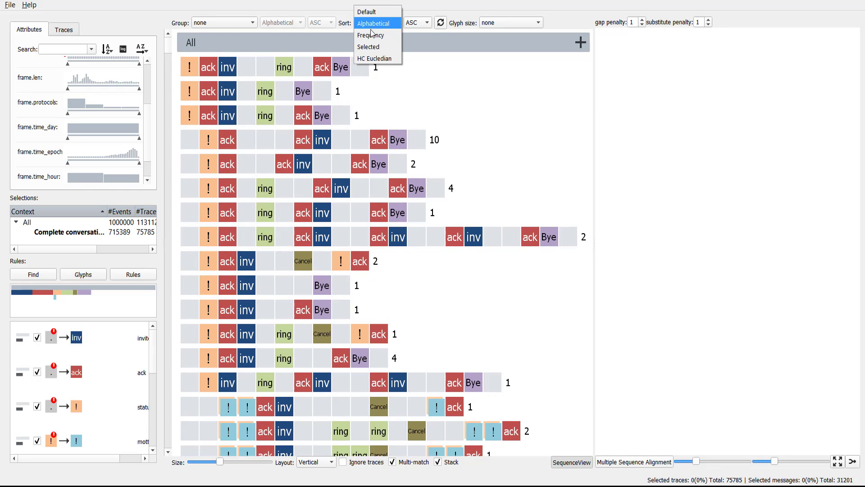
{"action": "left_click", "coordinate": [372, 34]}
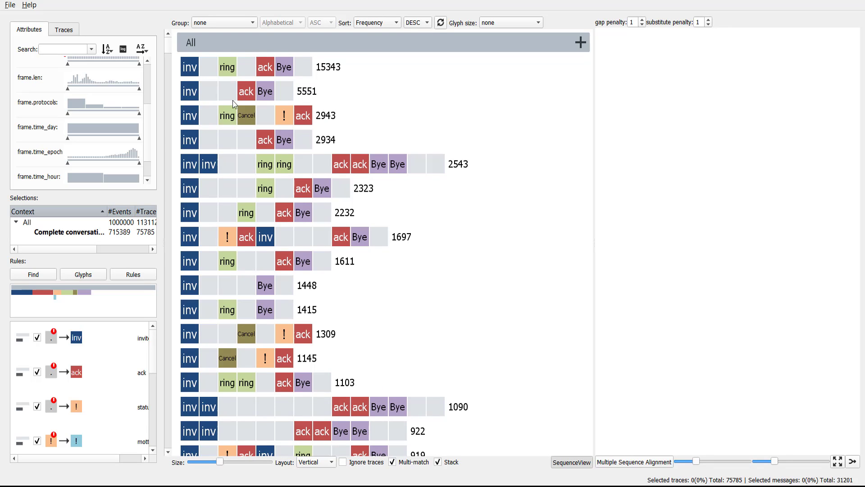
Step: Align the stacked sequences down to the 922 row, trying gap penalty 2 before keeping 1
{"action": "mouse_move", "coordinate": [175, 55]}
{"action": "left_mouse_down"}
{"action": "mouse_move", "coordinate": [485, 350]}
{"action": "mouse_move", "coordinate": [485, 400]}
{"action": "mouse_move", "coordinate": [501, 426]}
{"action": "mouse_move", "coordinate": [498, 419]}
{"action": "left_mouse_up"}
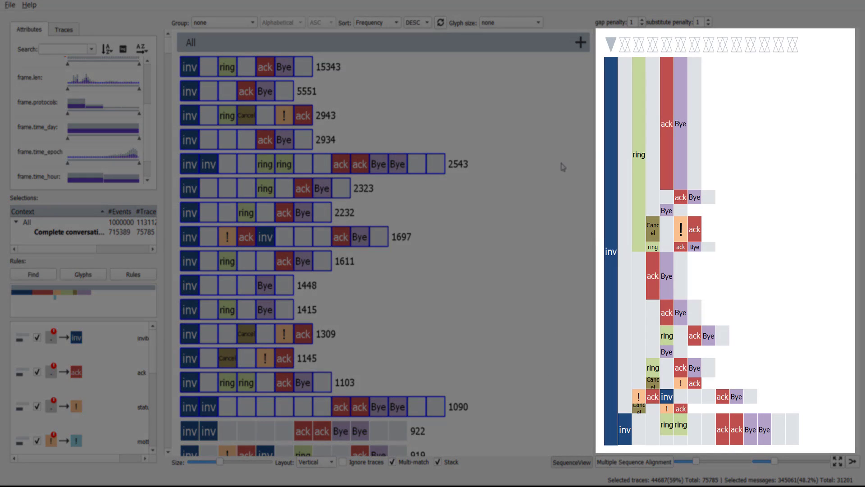
{"action": "mouse_move", "coordinate": [609, 162]}
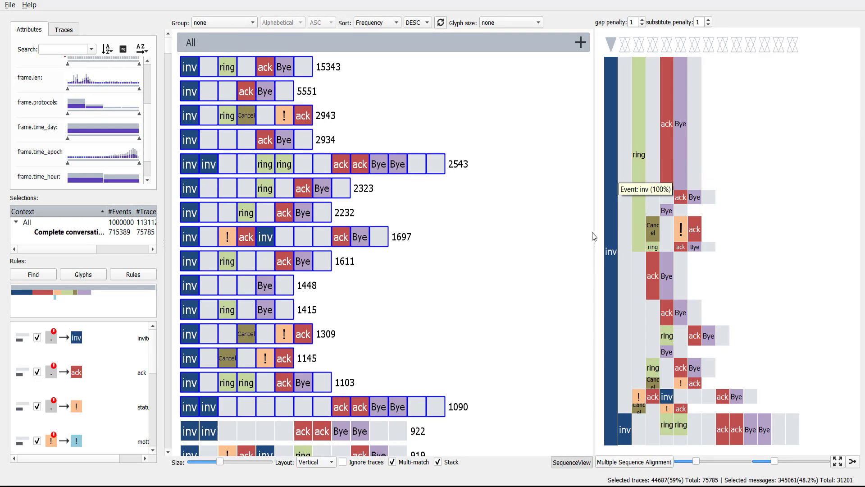
{"action": "left_click", "coordinate": [615, 463]}
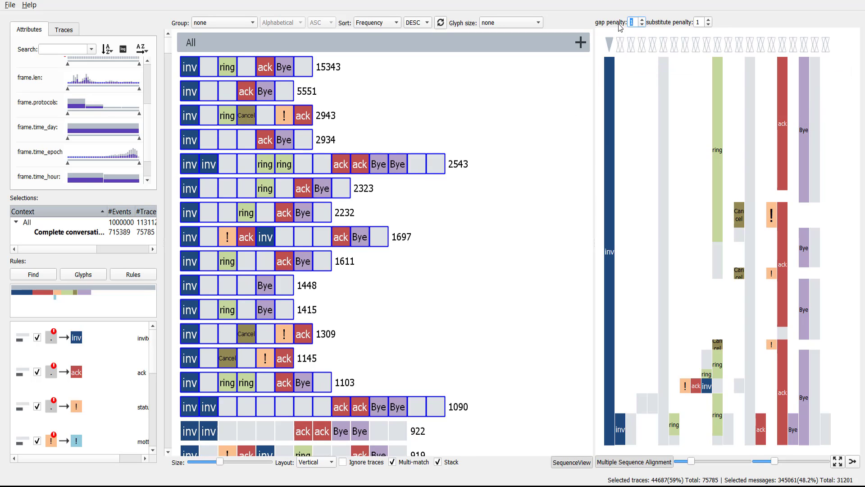
{"action": "type", "text": "2"}
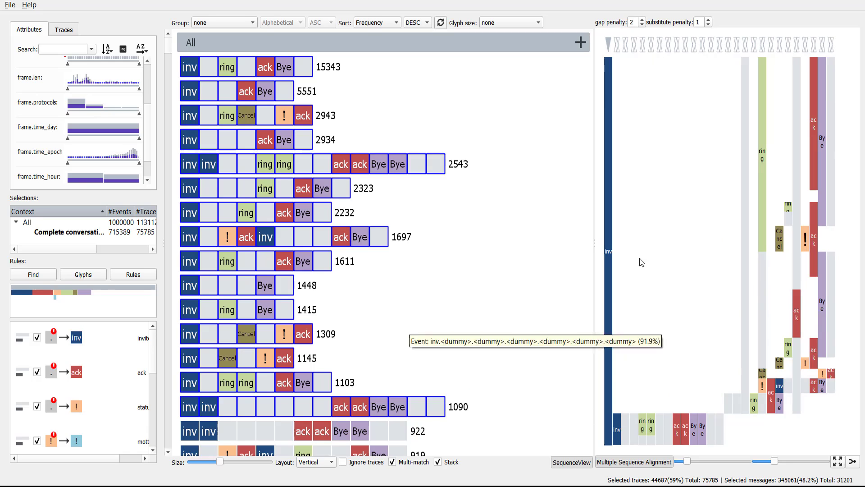
{"action": "scroll", "coordinate": [636, 22], "scroll_direction": "down", "scroll_amount": 1}
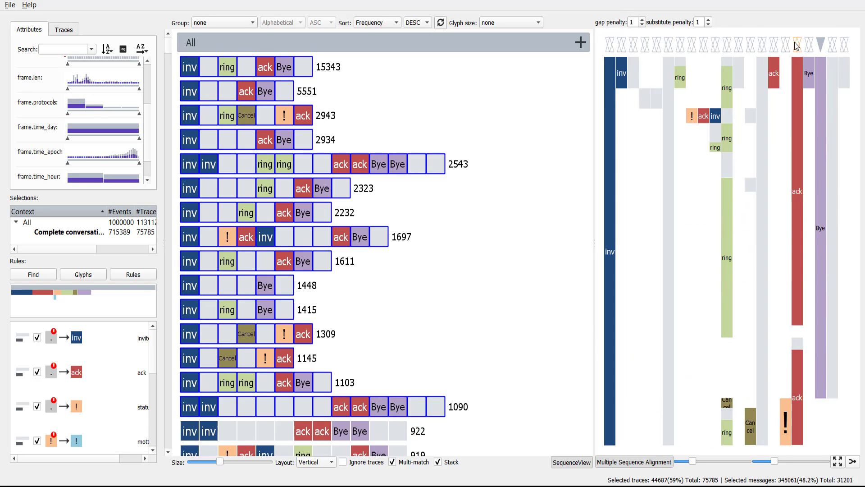
Step: Select traces by the aligned ! and Bye events, then the 2943-occurrence sequence
{"action": "left_click", "coordinate": [786, 291]}
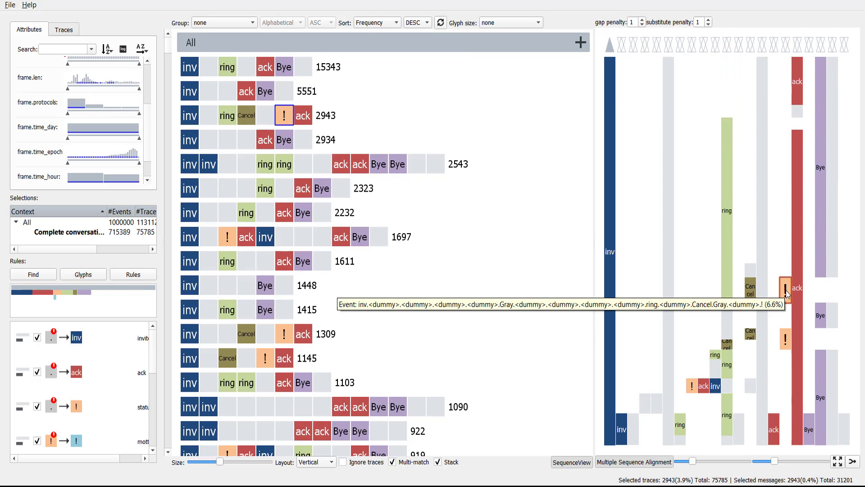
{"action": "left_click", "coordinate": [820, 318]}
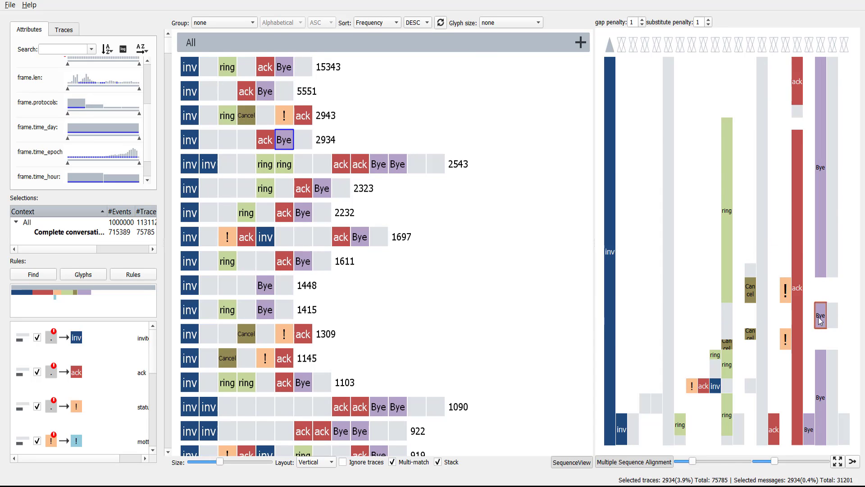
{"action": "left_click", "coordinate": [284, 116]}
Step: Inspect that sequence's sip.* message fields in the data table, then close it
{"action": "right_click", "coordinate": [288, 116]}
{"action": "key", "text": "Escape"}
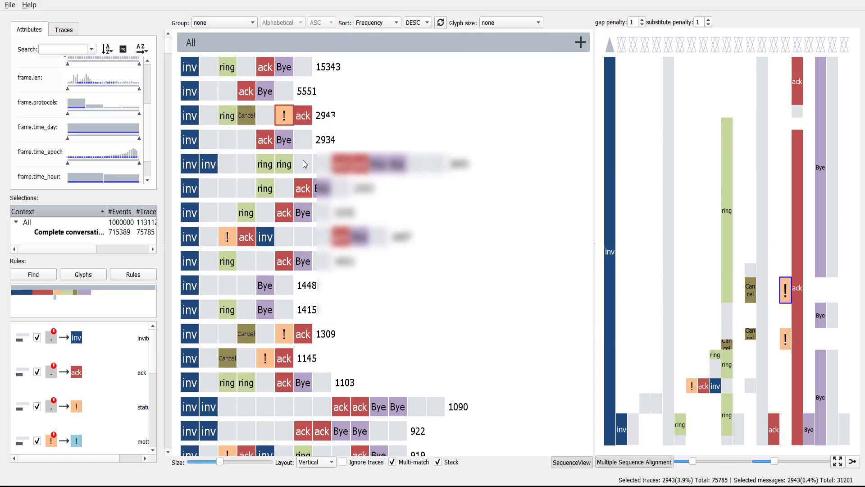
{"action": "left_click_drag", "start_coordinate": [327, 329], "coordinate": [415, 328]}
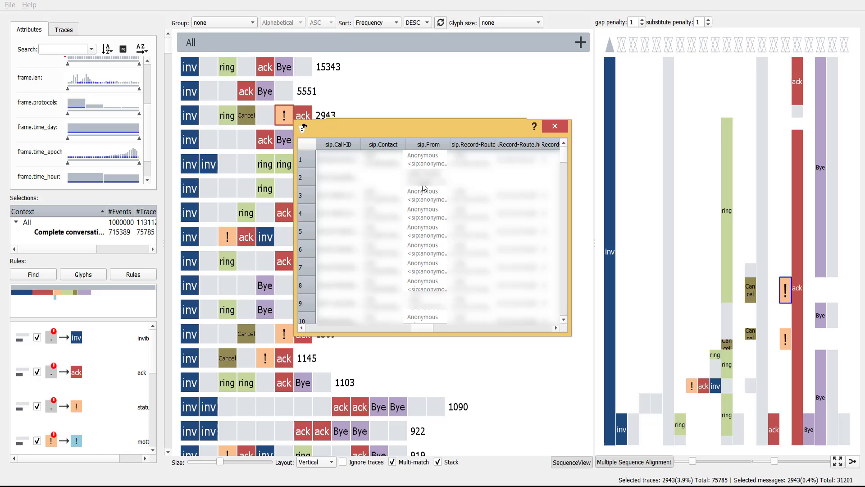
{"action": "scroll", "coordinate": [425, 289], "scroll_direction": "down", "scroll_amount": 12}
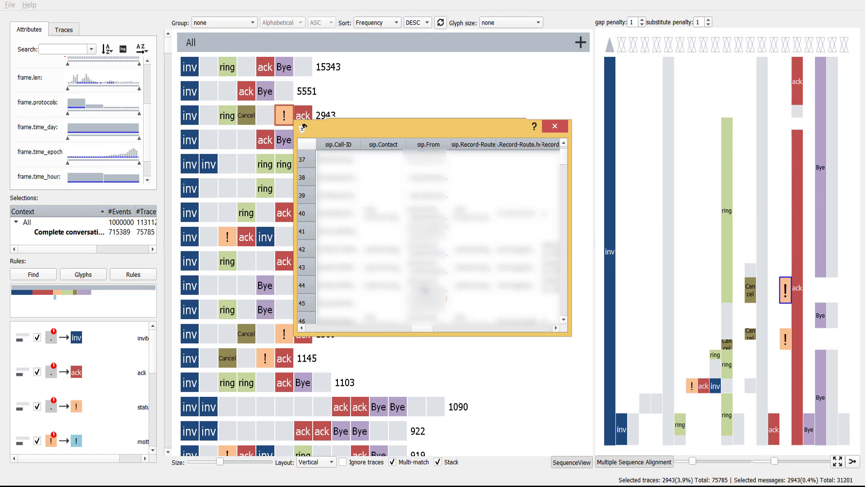
{"action": "key", "text": "Escape"}
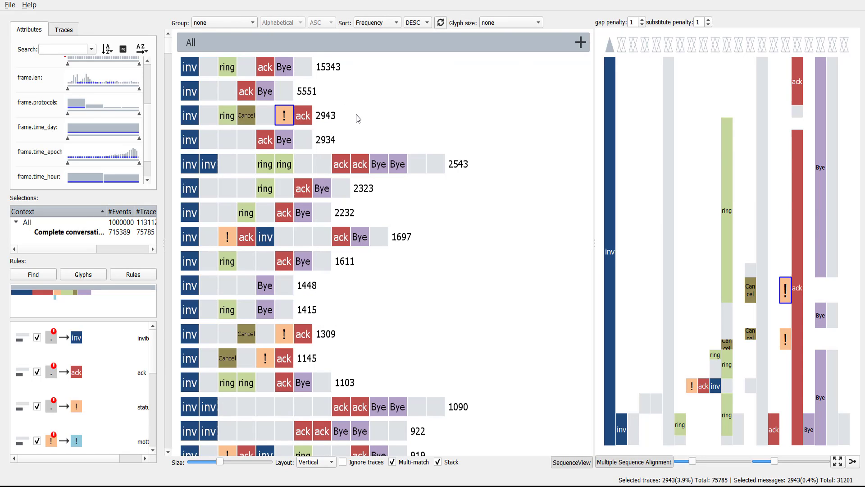
Step: Group sequences by conv.src_country and collapse Germany to reach the Netherlands group
{"action": "left_click", "coordinate": [220, 24]}
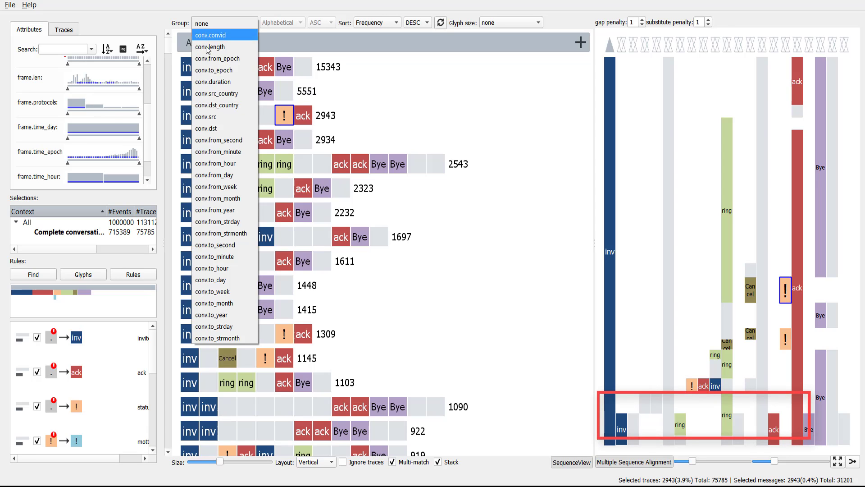
{"action": "left_click", "coordinate": [210, 95]}
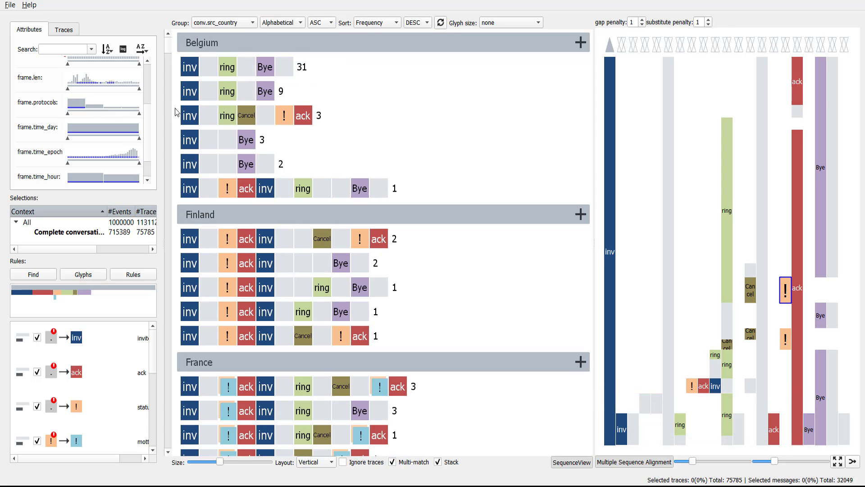
{"action": "scroll", "coordinate": [180, 173], "scroll_direction": "down", "scroll_amount": 1}
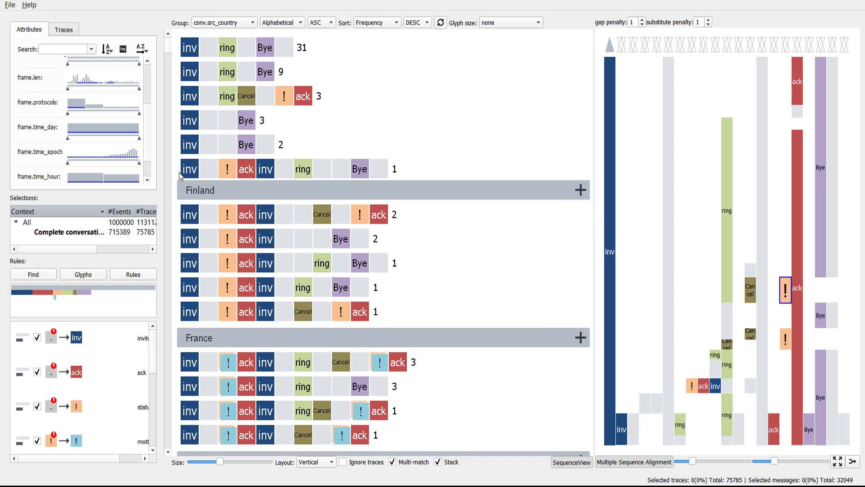
{"action": "scroll", "coordinate": [180, 173], "scroll_direction": "down", "scroll_amount": 3}
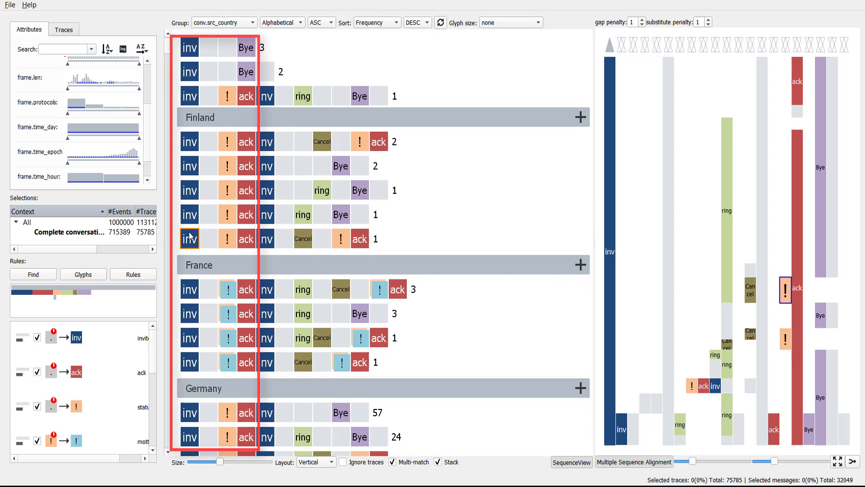
{"action": "scroll", "coordinate": [212, 235], "scroll_direction": "down", "scroll_amount": 4}
{"action": "scroll", "coordinate": [208, 252], "scroll_direction": "down", "scroll_amount": 2}
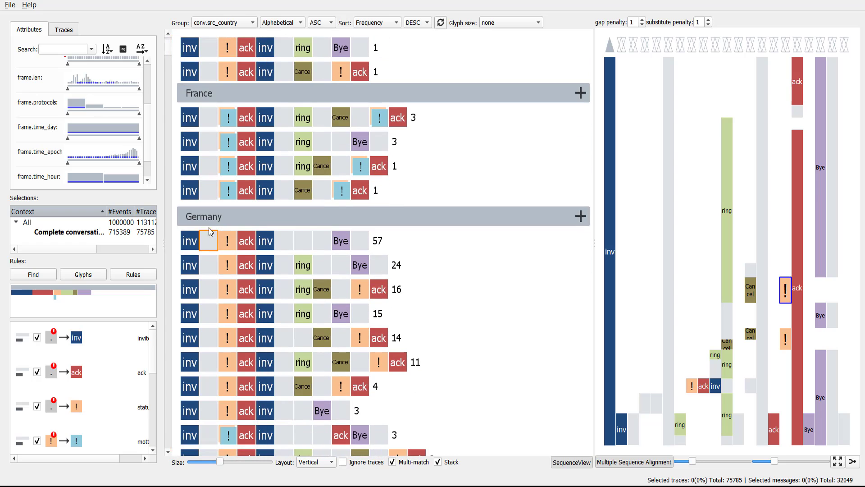
{"action": "scroll", "coordinate": [208, 238], "scroll_direction": "down", "scroll_amount": 3}
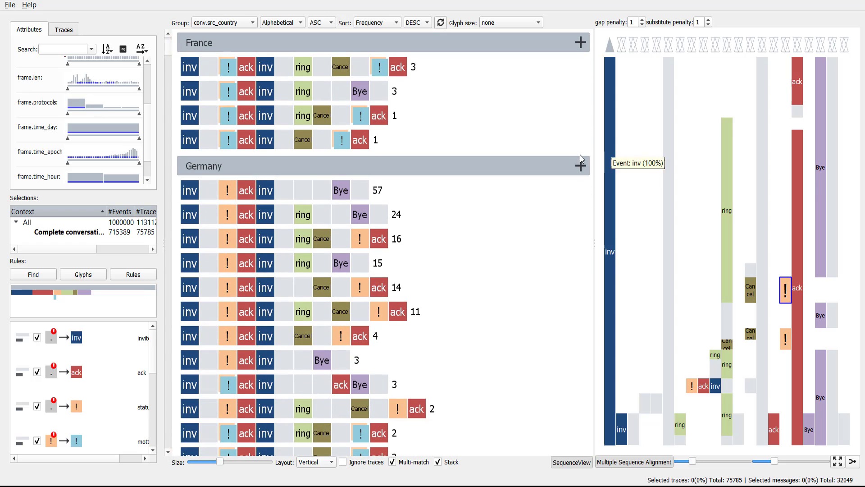
{"action": "left_click", "coordinate": [581, 166]}
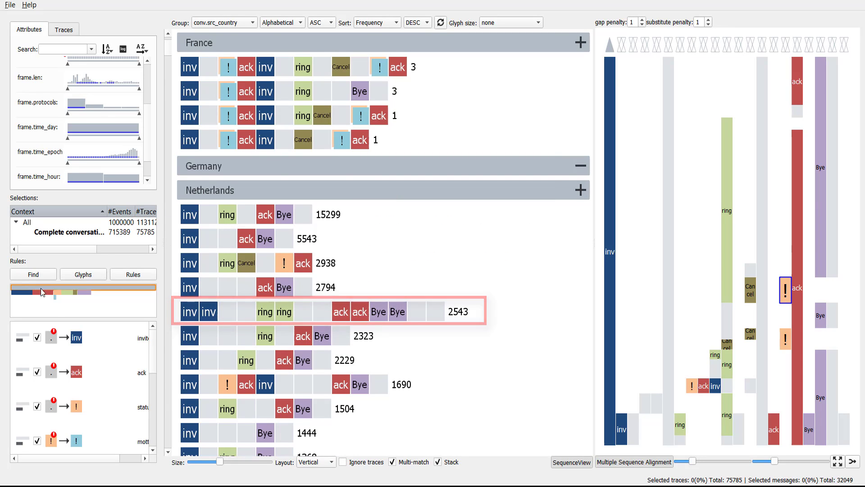
Step: Build the rule pattern inv (!inv)* ack in the rule editor
{"action": "left_click", "coordinate": [133, 274]}
{"action": "right_click", "coordinate": [301, 219]}
{"action": "left_click", "coordinate": [324, 257]}
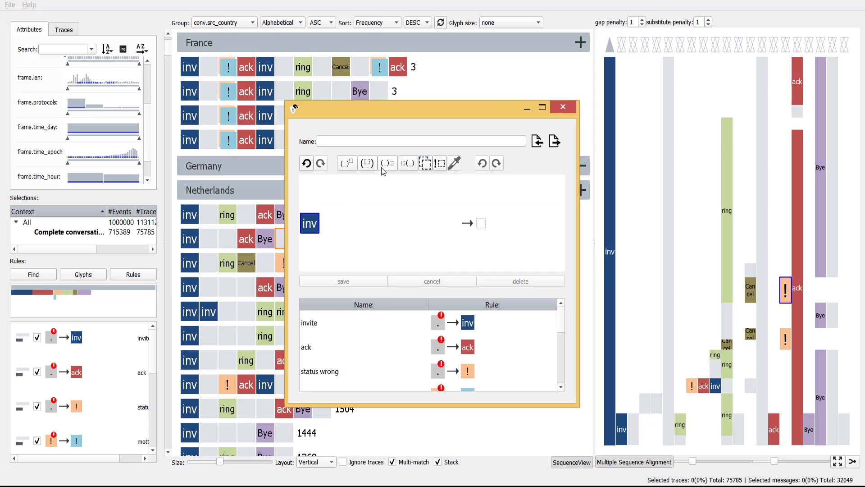
{"action": "right_click", "coordinate": [324, 225]}
{"action": "left_click", "coordinate": [345, 317]}
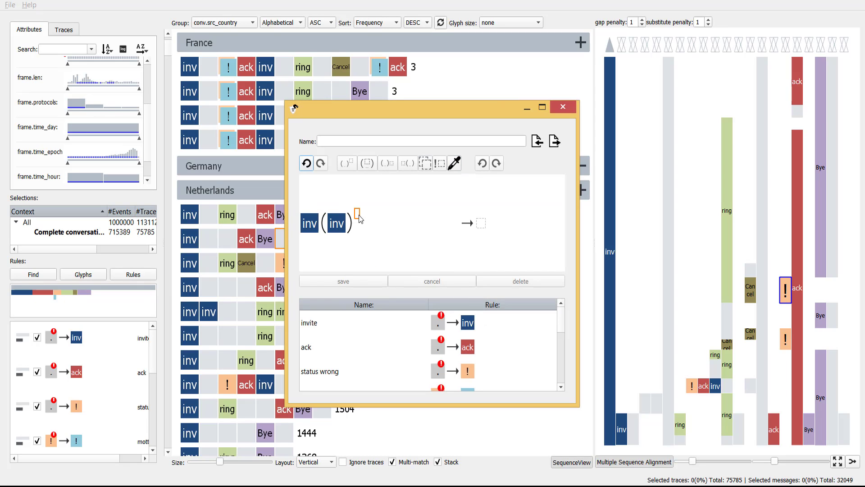
{"action": "left_click", "coordinate": [359, 215]}
{"action": "left_click", "coordinate": [382, 282]}
{"action": "left_click", "coordinate": [437, 163]}
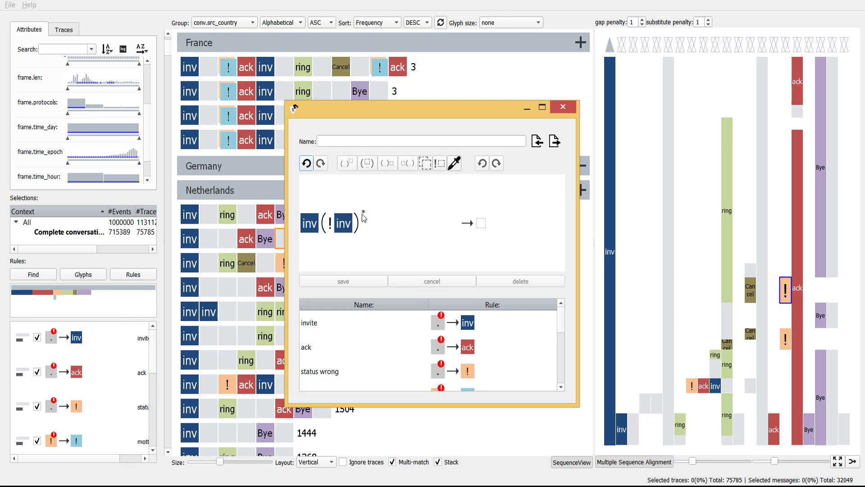
{"action": "right_click", "coordinate": [369, 219]}
{"action": "left_click", "coordinate": [430, 323]}
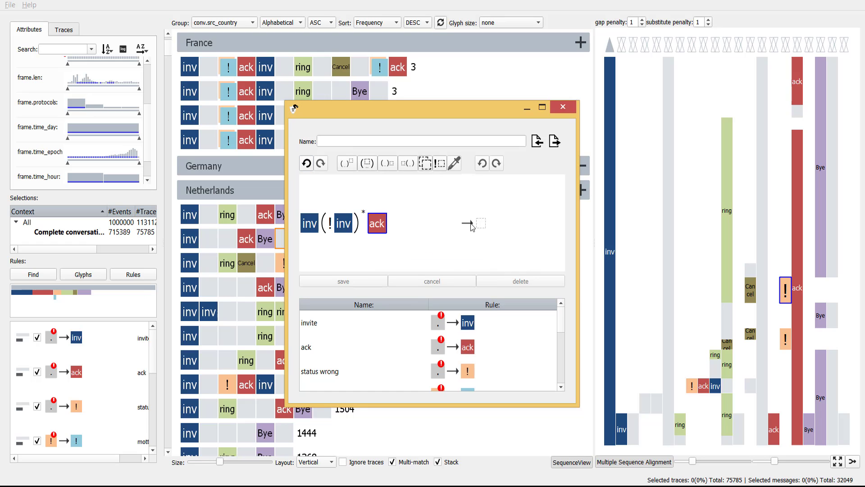
Step: Output a new green 'Con' glyph named Connect, saving the rule as 'Connection attempt'
{"action": "left_click", "coordinate": [472, 227]}
{"action": "type", "text": "Connect"}
{"action": "key", "text": "Tab"}
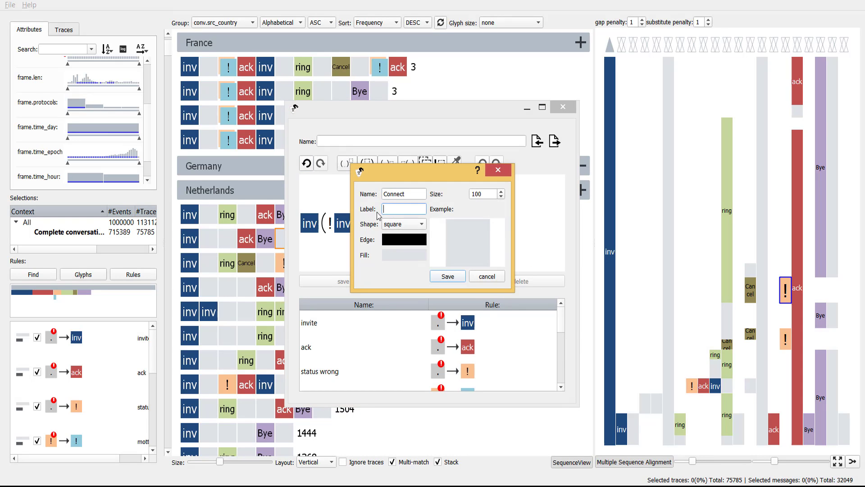
{"action": "type", "text": "Con"}
{"action": "left_click", "coordinate": [394, 255]}
{"action": "left_click", "coordinate": [375, 292]}
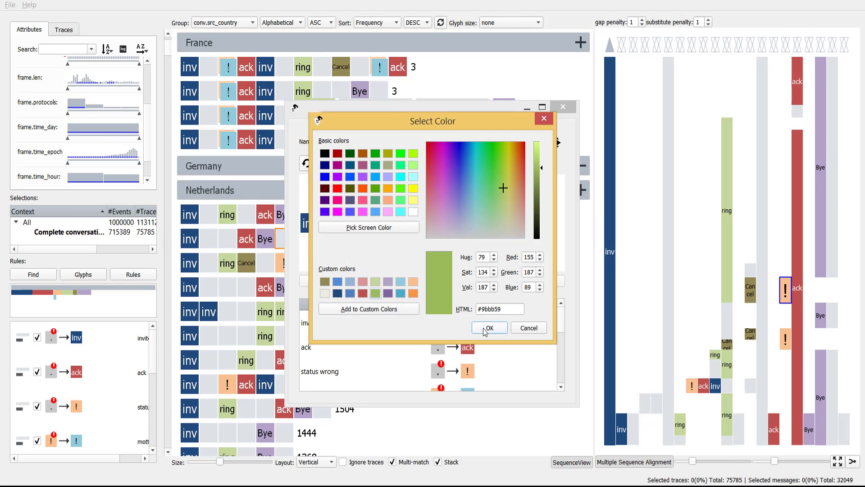
{"action": "left_click", "coordinate": [489, 328]}
{"action": "left_click", "coordinate": [446, 276]}
{"action": "left_click", "coordinate": [351, 141]}
{"action": "type", "text": "Connecti"}
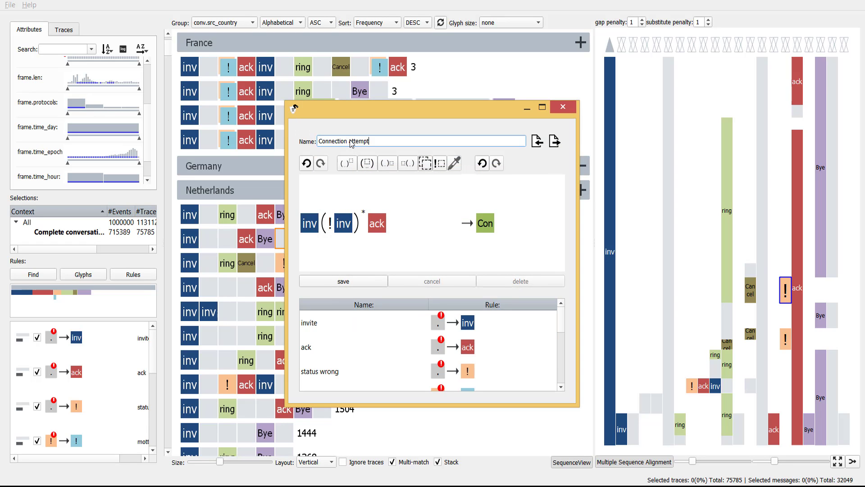
{"action": "type", "text": "on attempt"}
{"action": "left_click", "coordinate": [344, 281]}
Step: Add an 'Only connection attempt' rule that deletes every non-Con event
{"action": "left_click_drag", "start_coordinate": [541, 115], "coordinate": [676, 136]}
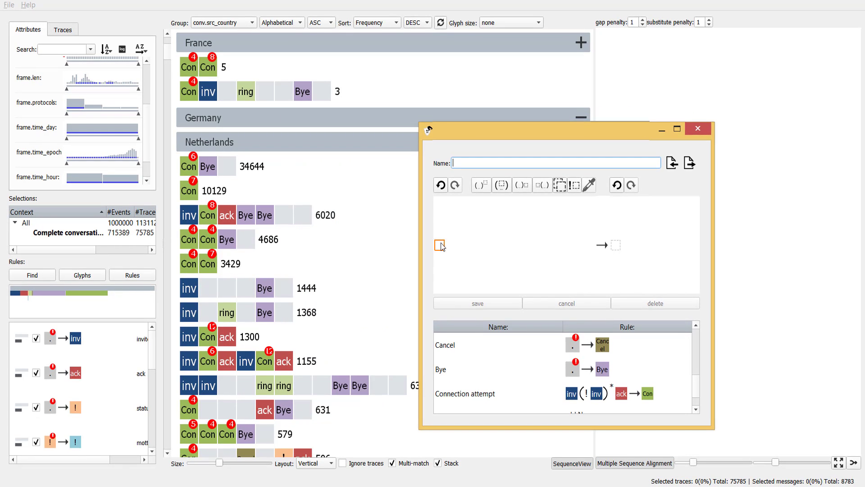
{"action": "left_click", "coordinate": [440, 245]}
{"action": "left_click", "coordinate": [462, 335]}
{"action": "left_click", "coordinate": [576, 186]}
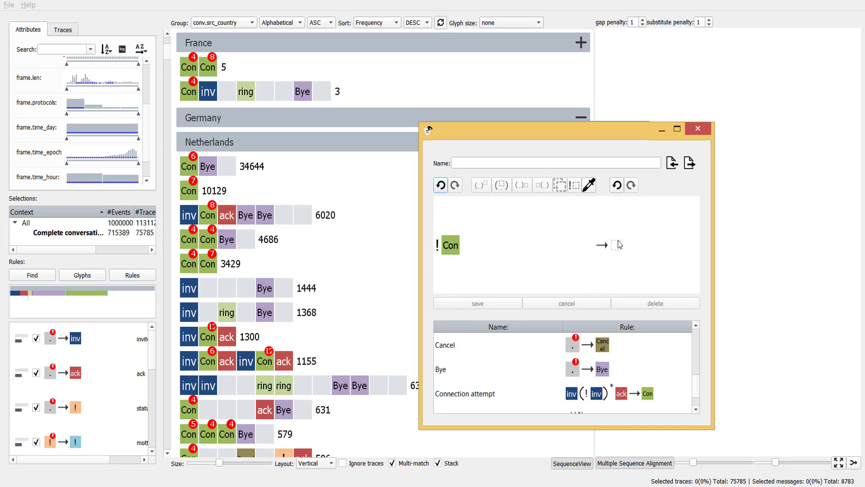
{"action": "left_click", "coordinate": [615, 245]}
{"action": "left_click", "coordinate": [619, 270]}
{"action": "left_click", "coordinate": [476, 163]}
{"action": "type", "text": "Only connection attemp"}
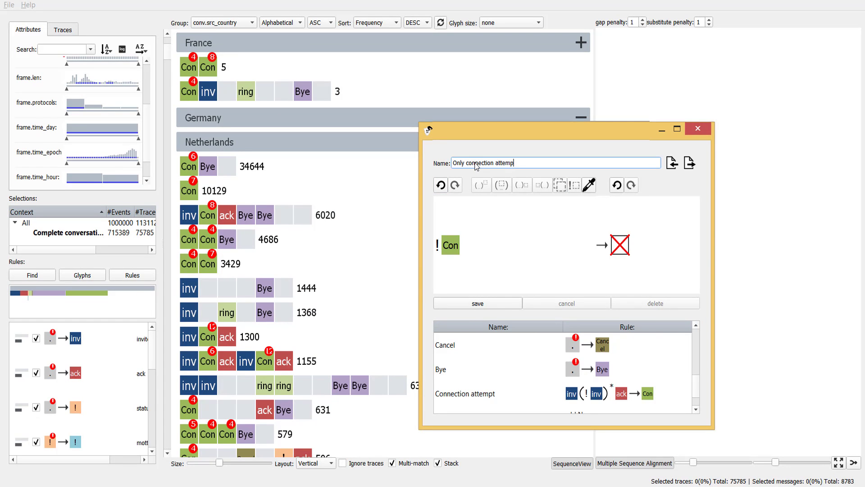
{"action": "type", "text": "t"}
{"action": "left_click", "coordinate": [477, 303]}
{"action": "left_click", "coordinate": [224, 22]}
Step: Remove the country grouping and select the two longest traces at the bottom
{"action": "left_click", "coordinate": [212, 5]}
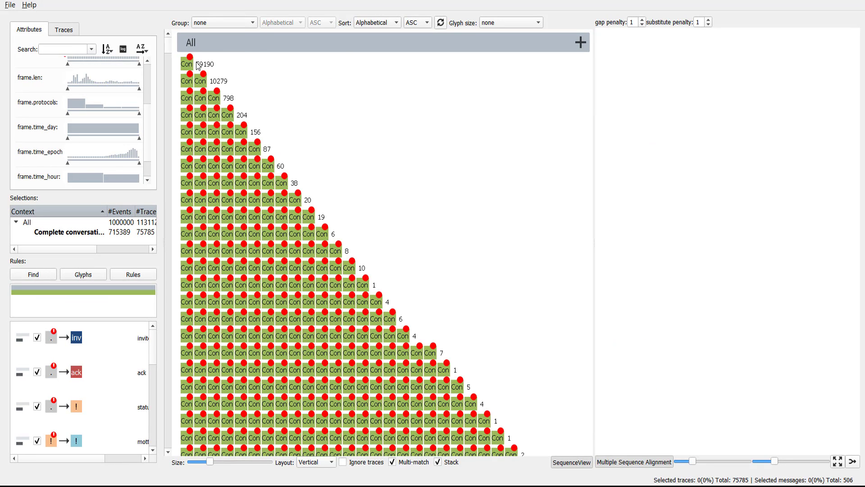
{"action": "scroll", "coordinate": [198, 66], "scroll_direction": "down", "scroll_amount": 5}
{"action": "mouse_move", "coordinate": [178, 354]}
{"action": "left_mouse_down"}
{"action": "mouse_move", "coordinate": [585, 428]}
{"action": "mouse_move", "coordinate": [511, 395]}
{"action": "left_mouse_up"}
{"action": "scroll", "coordinate": [459, 154], "scroll_direction": "up", "scroll_amount": 10}
Step: Sort by Selected so the two chosen traces lead the list
{"action": "left_click", "coordinate": [377, 22]}
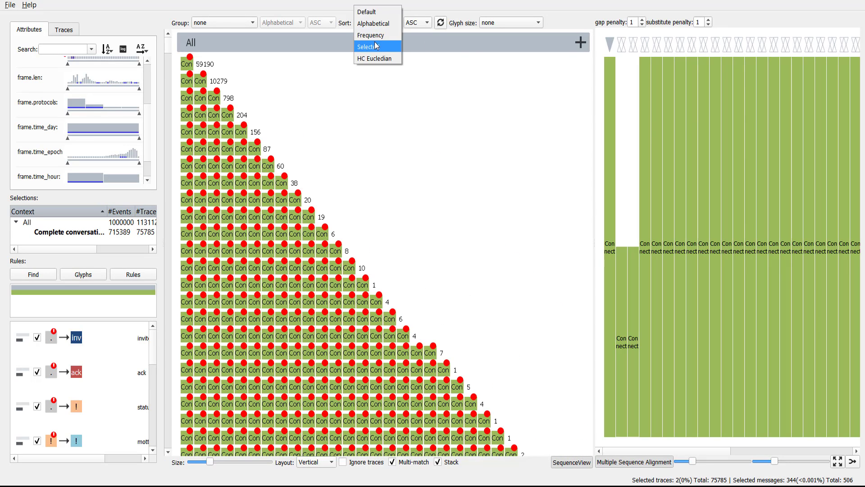
{"action": "key", "text": "Escape"}
{"action": "key", "text": "Down"}
{"action": "scroll", "coordinate": [60, 414], "scroll_direction": "down", "scroll_amount": 5}
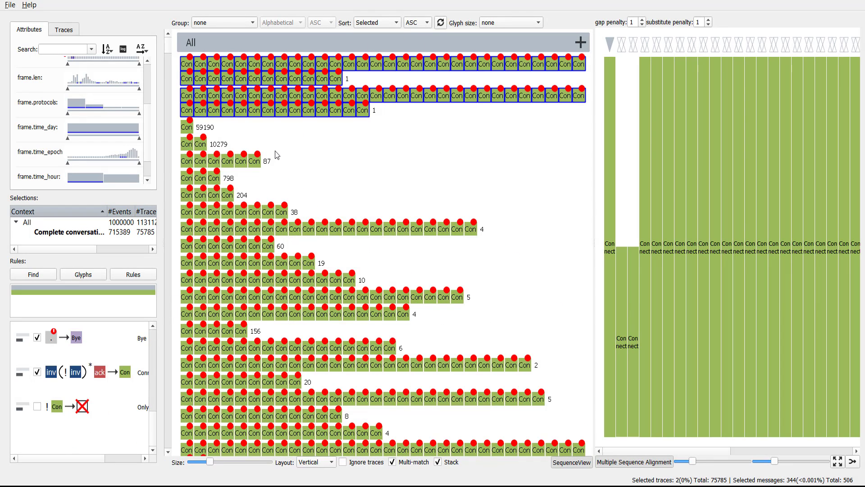
Step: Extend the selection to the ack events and filter the attributes to 'sip'
{"action": "left_click", "coordinate": [193, 78]}
{"action": "type", "text": "sip"}
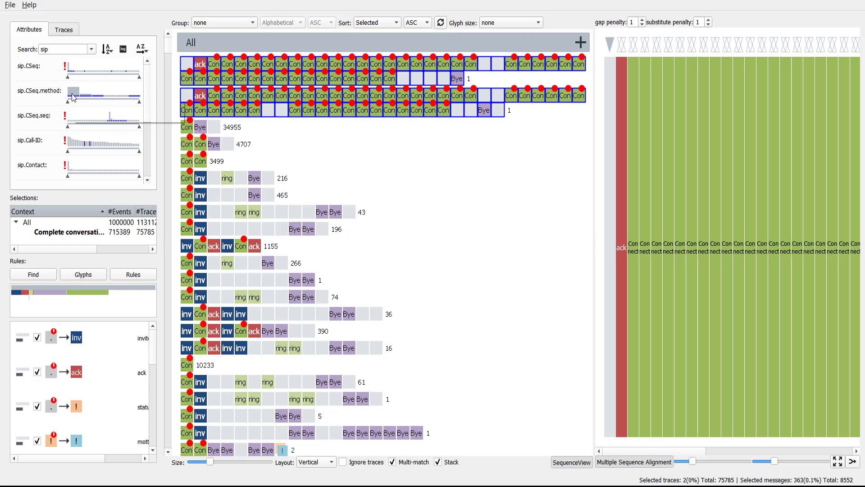
{"action": "mouse_move", "coordinate": [83, 97]}
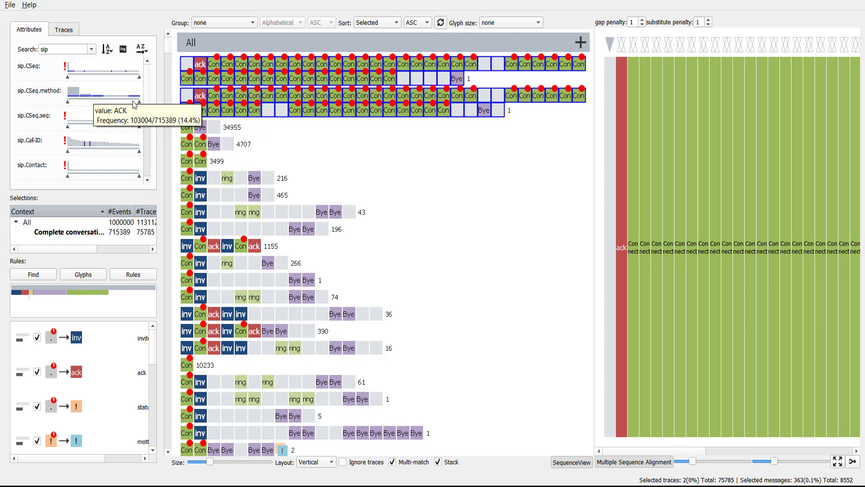
{"action": "mouse_move", "coordinate": [137, 100]}
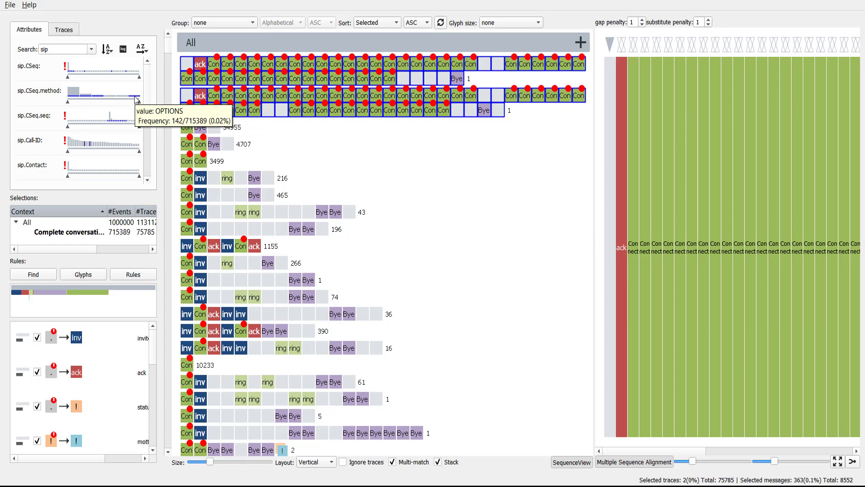